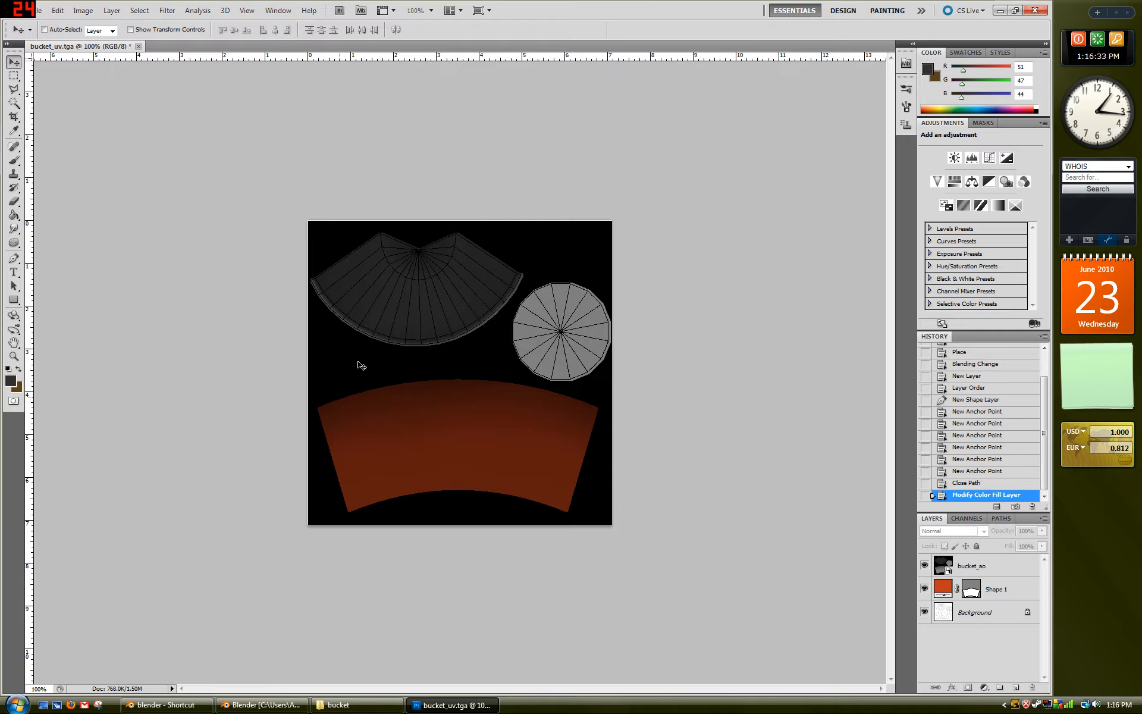
# Draw a closed Pen tool shape around the upper fan-shaped UV island, following its notched top edge.
pyautogui.press('y')
pyautogui.click(13, 259)
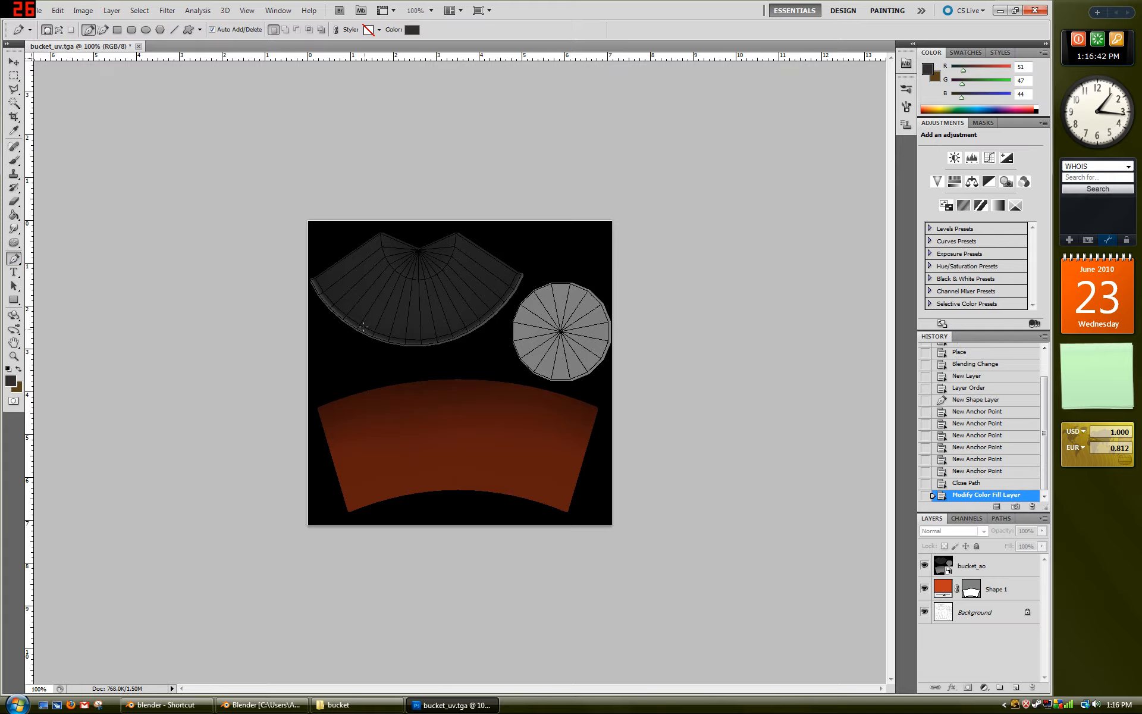
pyautogui.click(309, 279)
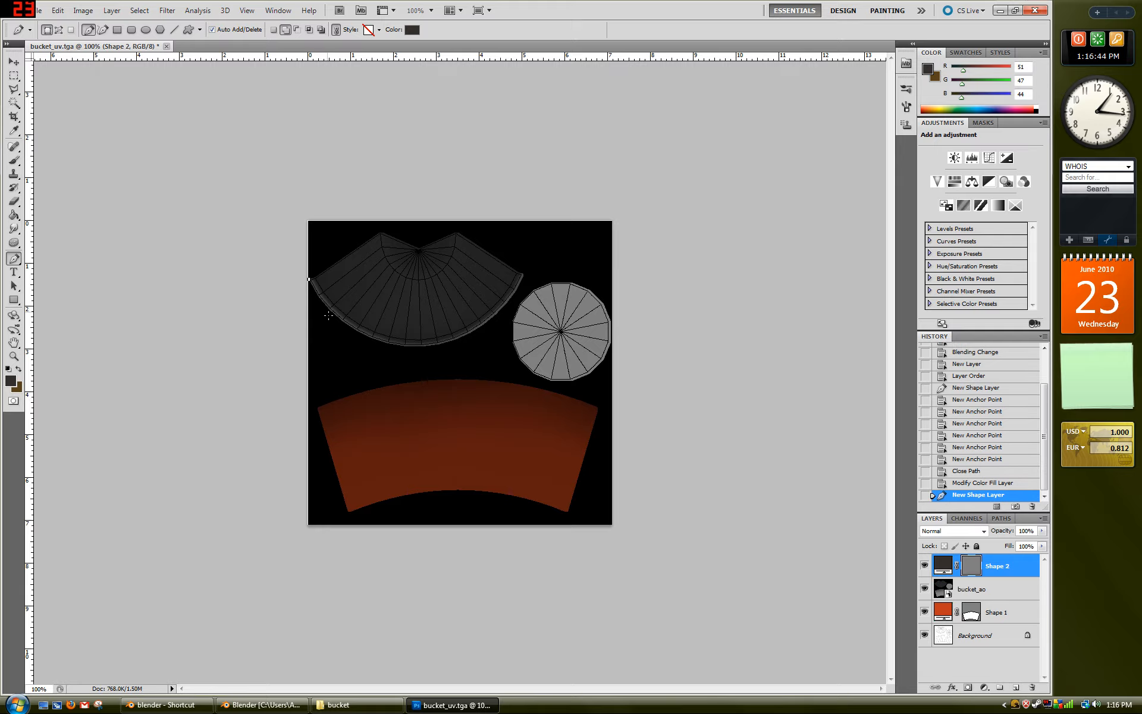
pyautogui.click(339, 329)
pyautogui.click(427, 355)
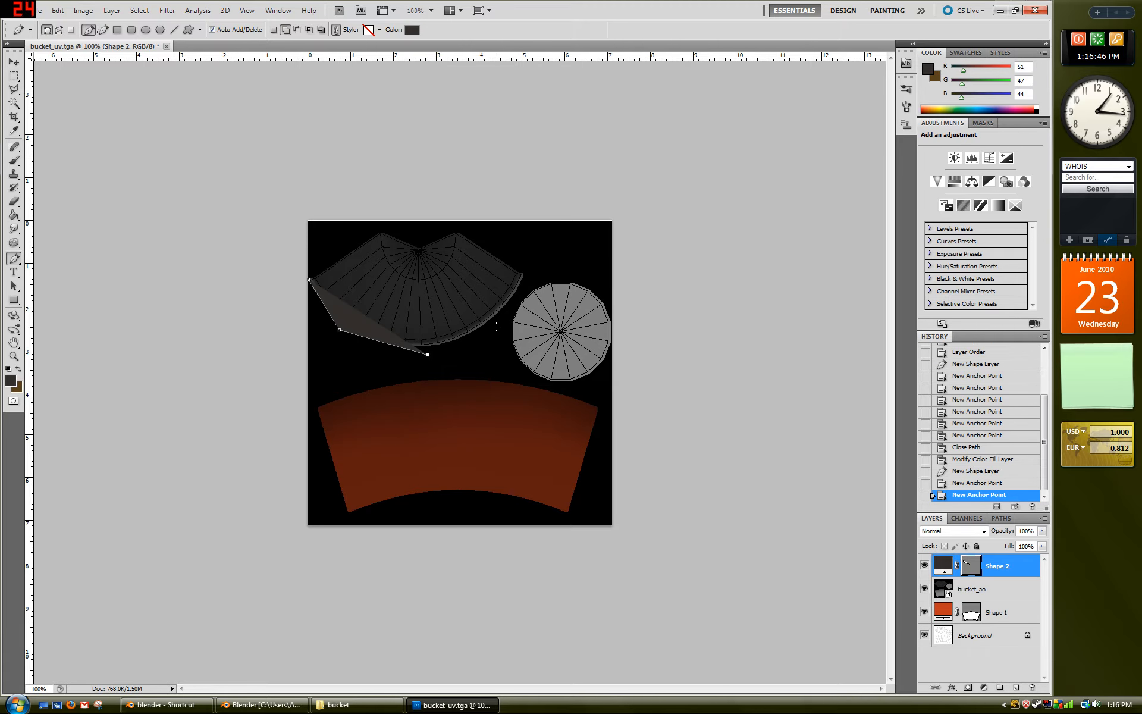
pyautogui.click(496, 326)
pyautogui.click(531, 275)
pyautogui.click(462, 228)
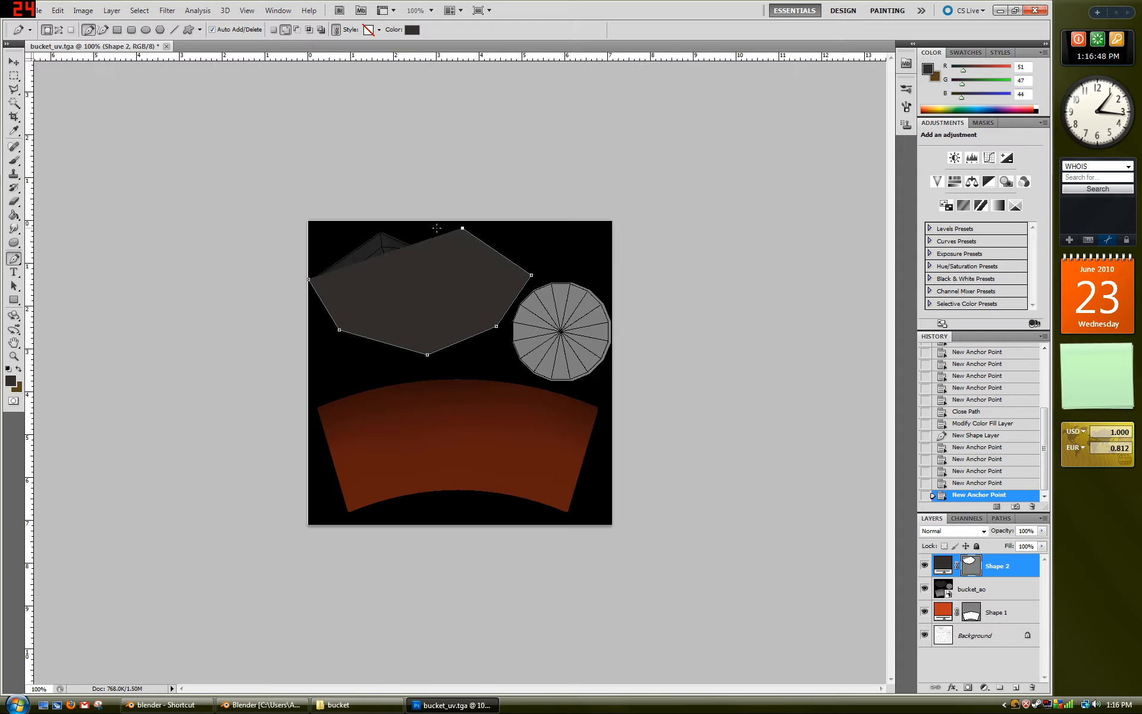
pyautogui.click(378, 226)
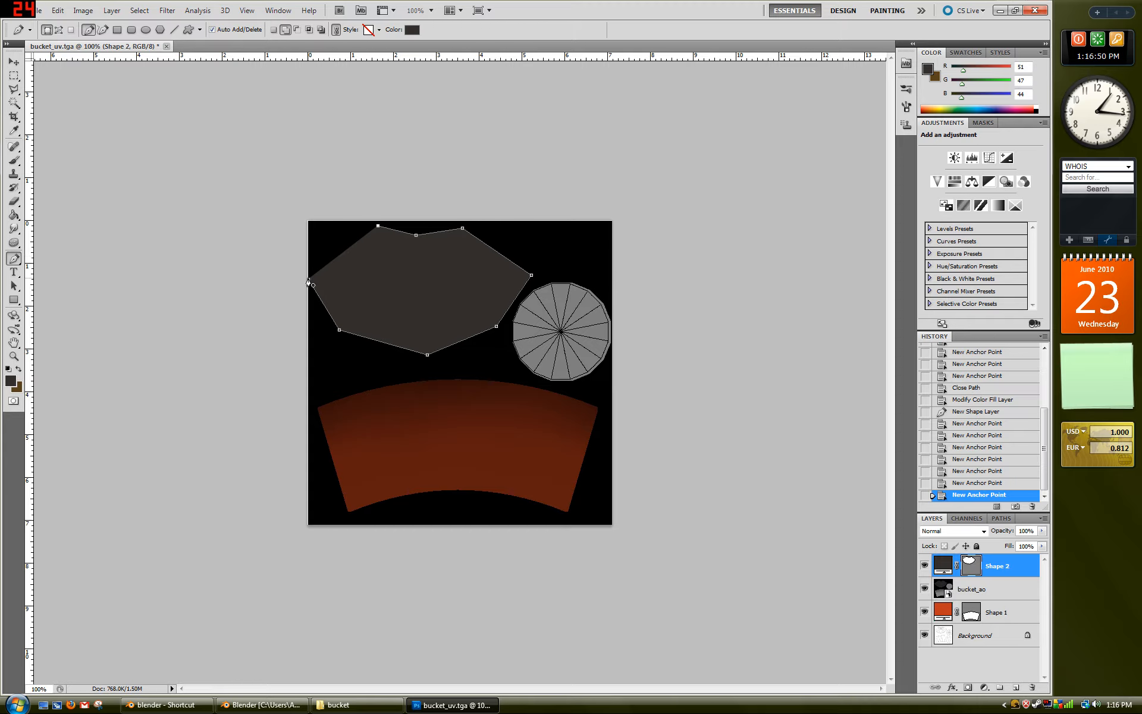
pyautogui.click(308, 282)
pyautogui.click(17, 65)
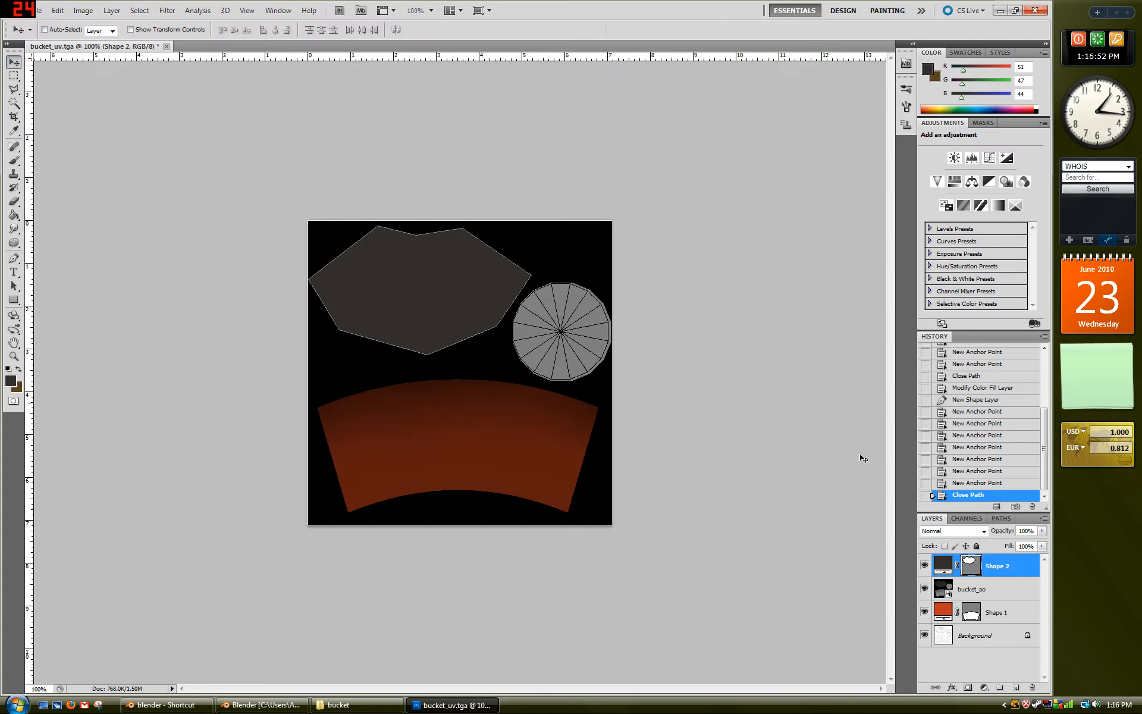
# Recolor the fan-shaped island's fill to orange d7551c and place its layer directly beneath bucket_ao.
pyautogui.doubleClick(944, 565)
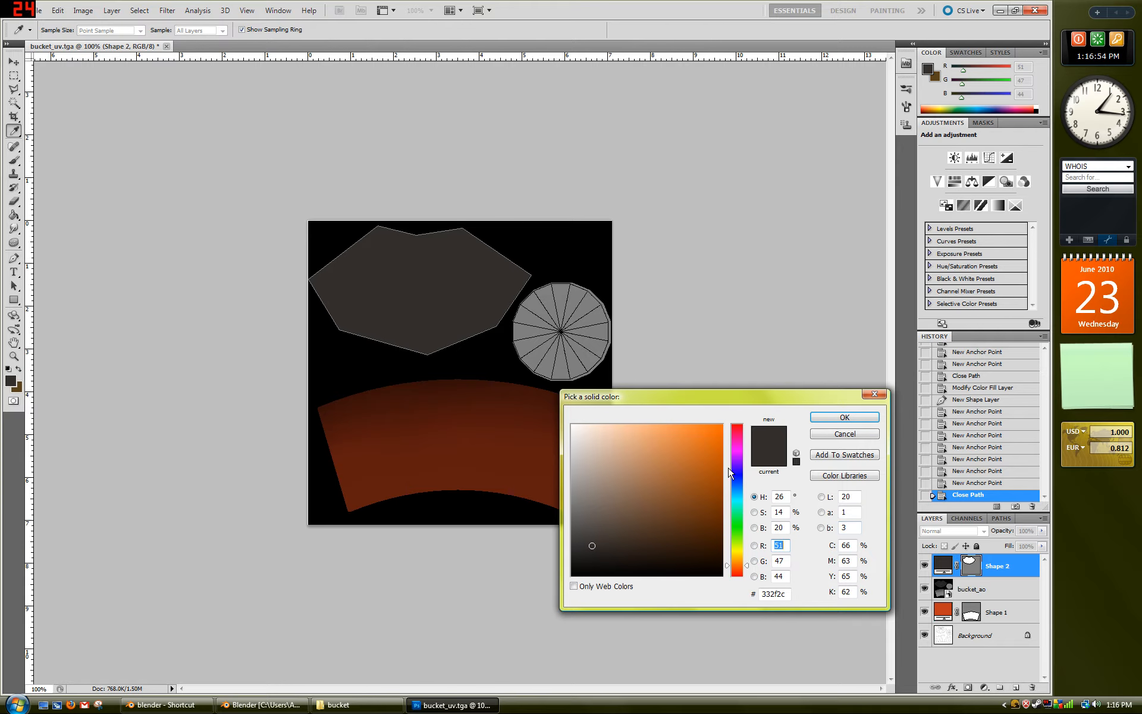
pyautogui.click(742, 568)
pyautogui.moveTo(698, 493); pyautogui.dragTo(703, 448)
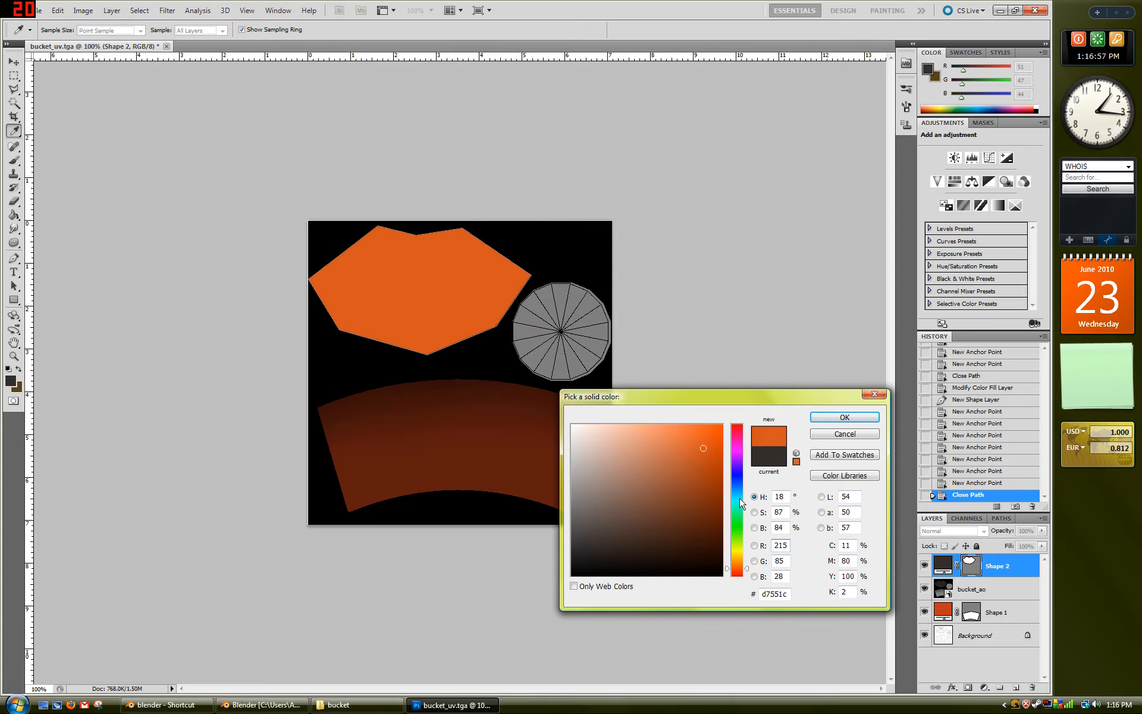
pyautogui.click(849, 423)
pyautogui.moveTo(990, 570); pyautogui.dragTo(990, 601)
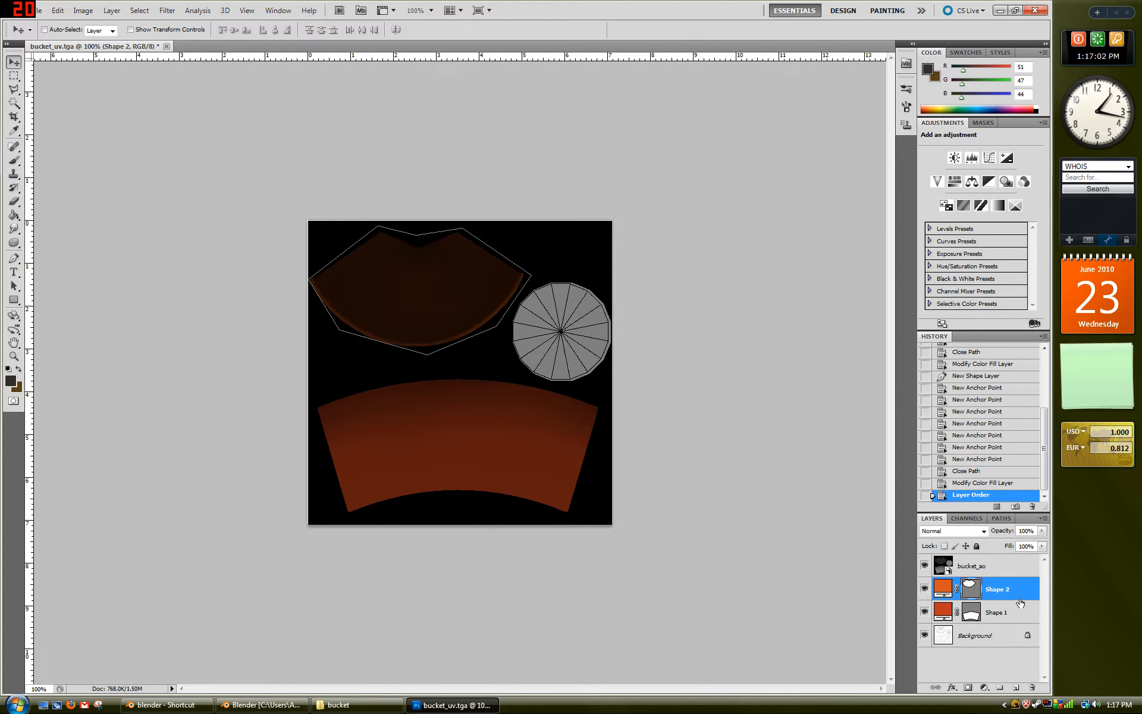
# Draw a closed Pen tool shape around the circular UV island, on a new layer directly above Shape 1.
pyautogui.click(1006, 619)
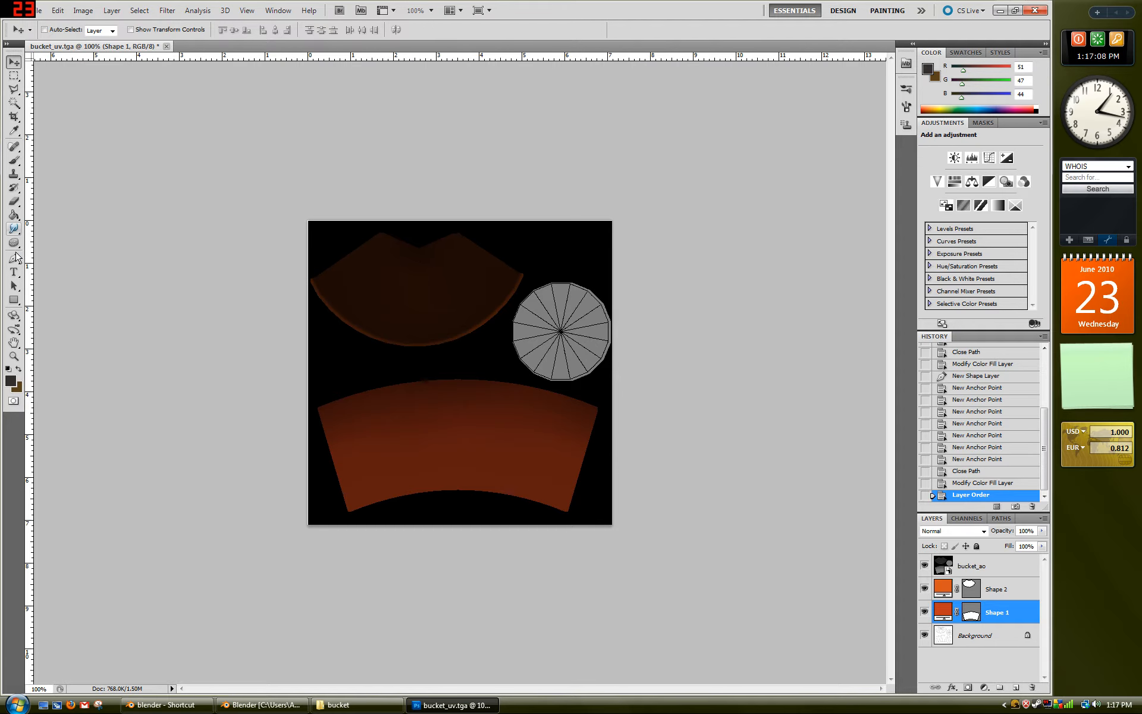
pyautogui.click(14, 258)
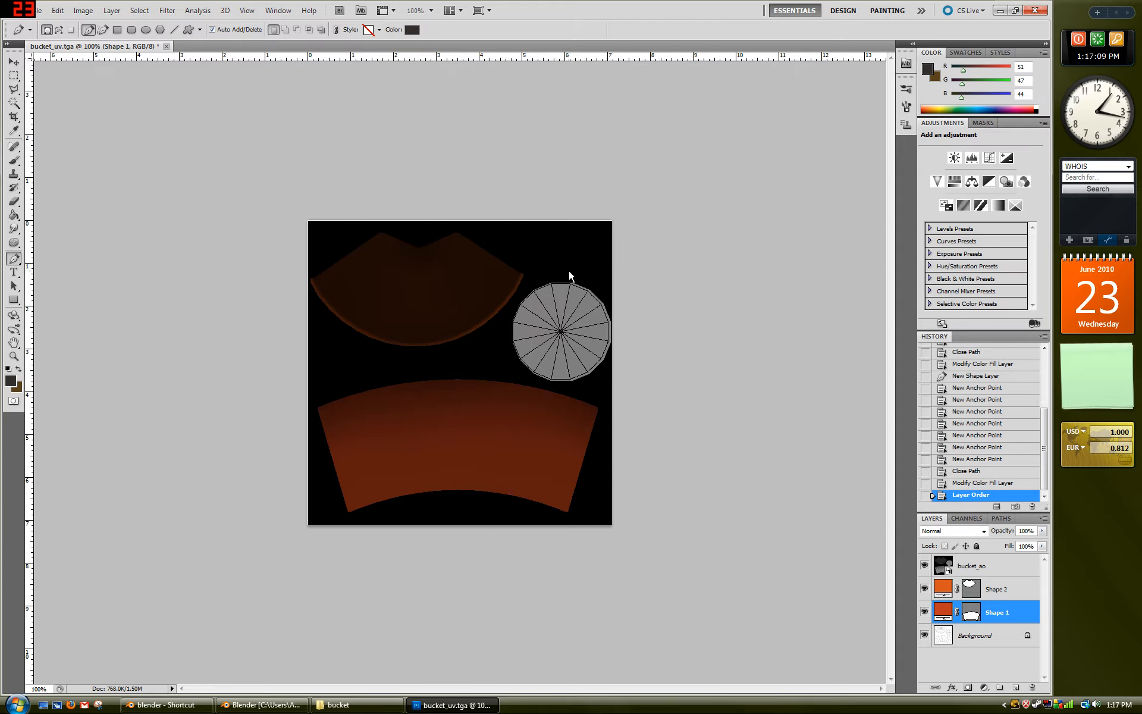
pyautogui.click(538, 286)
pyautogui.click(511, 308)
pyautogui.click(504, 351)
pyautogui.click(531, 381)
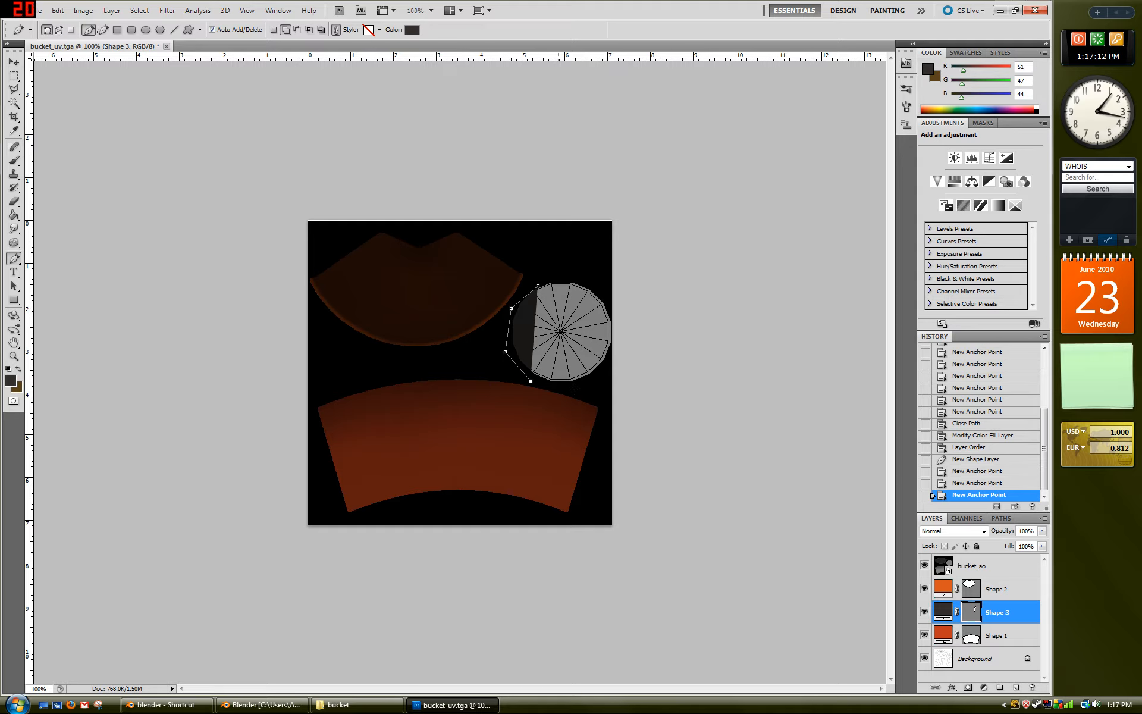
pyautogui.click(580, 388)
pyautogui.click(618, 351)
pyautogui.click(606, 287)
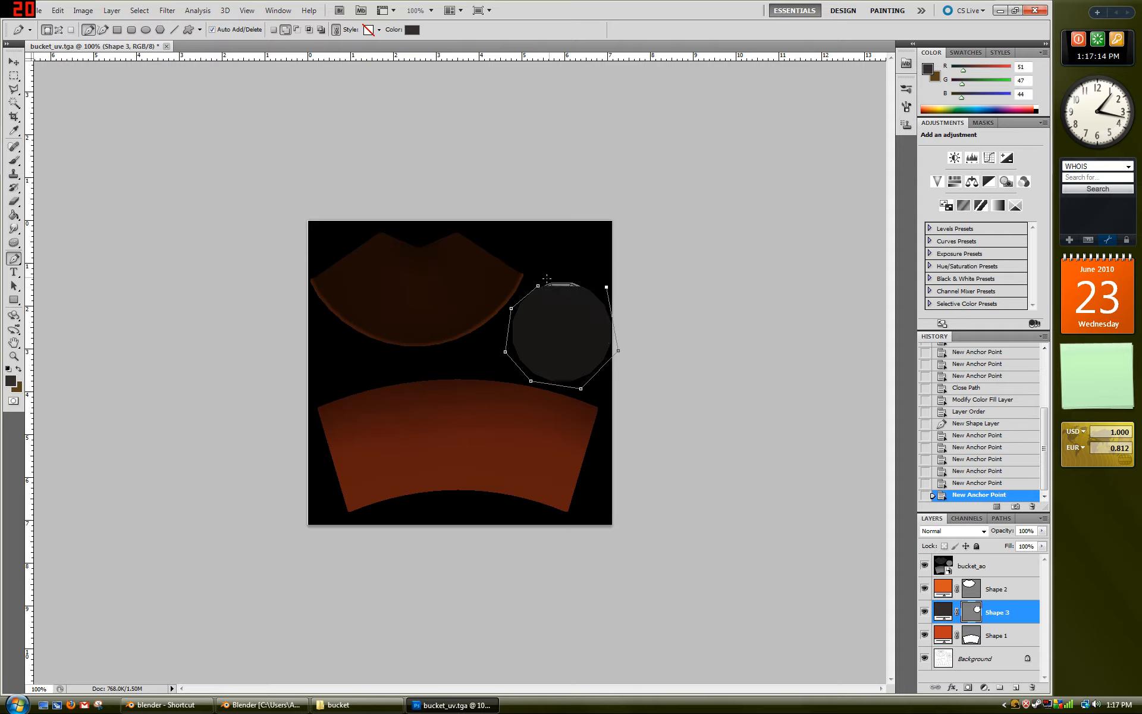
pyautogui.click(538, 286)
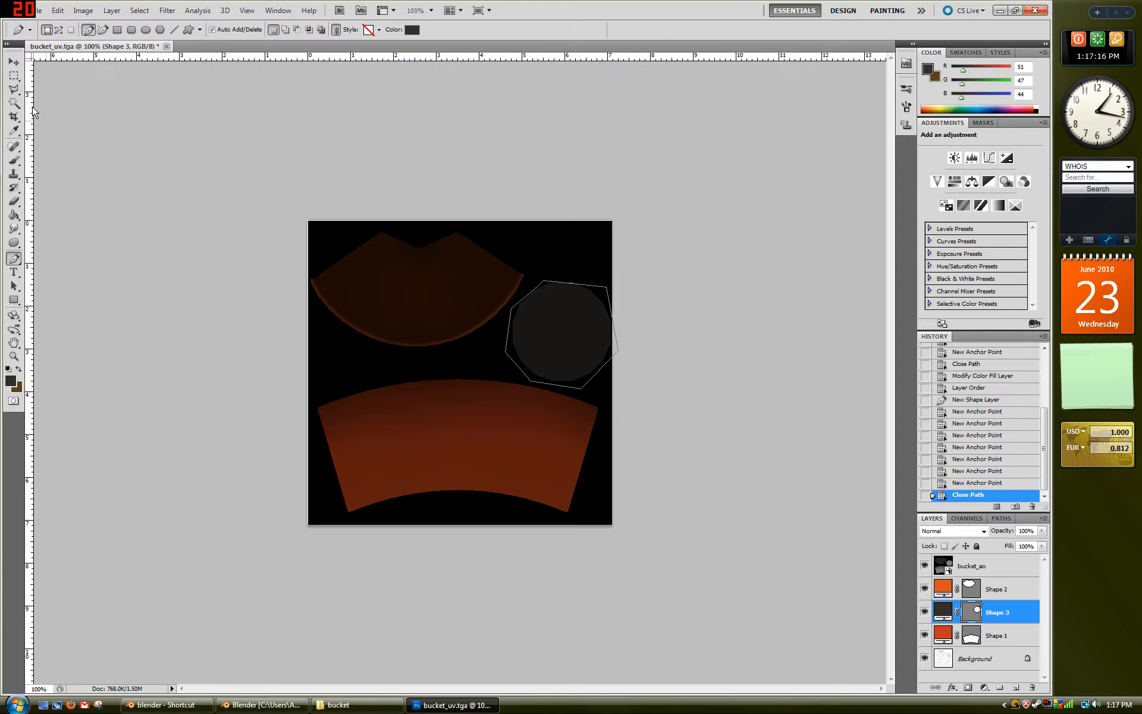
pyautogui.click(14, 62)
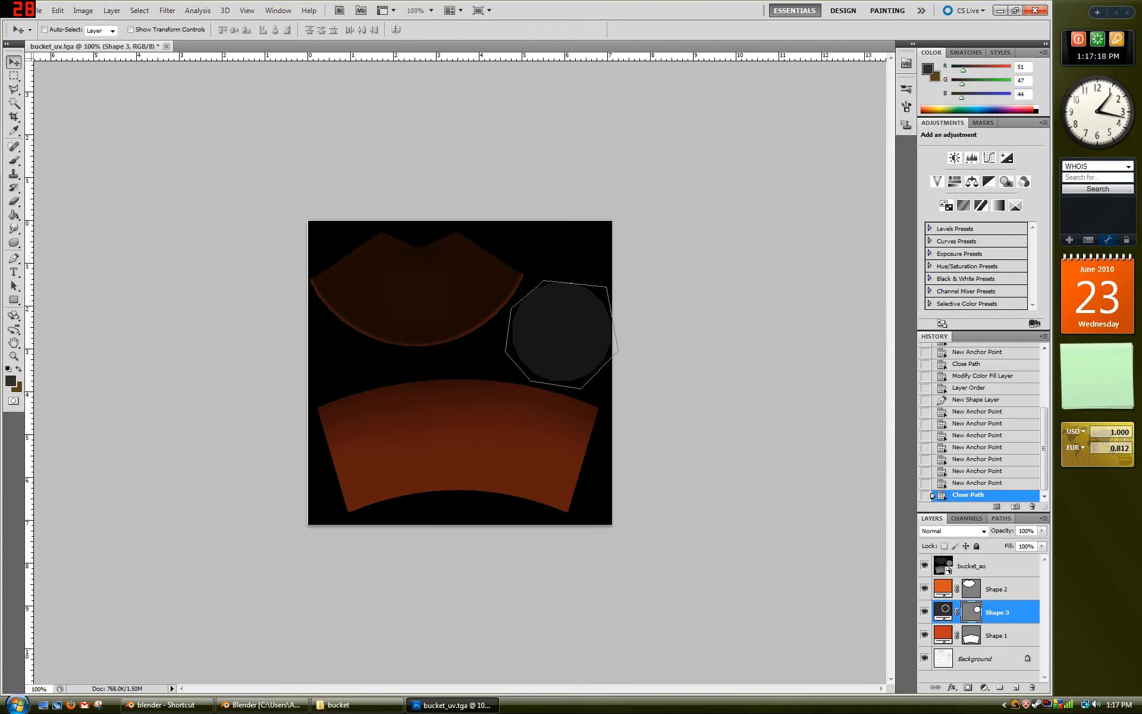
# Set the circular island's fill color to the red-orange b94521.
pyautogui.doubleClick(942, 611)
pyautogui.click(689, 483)
pyautogui.moveTo(689, 483); pyautogui.dragTo(698, 462)
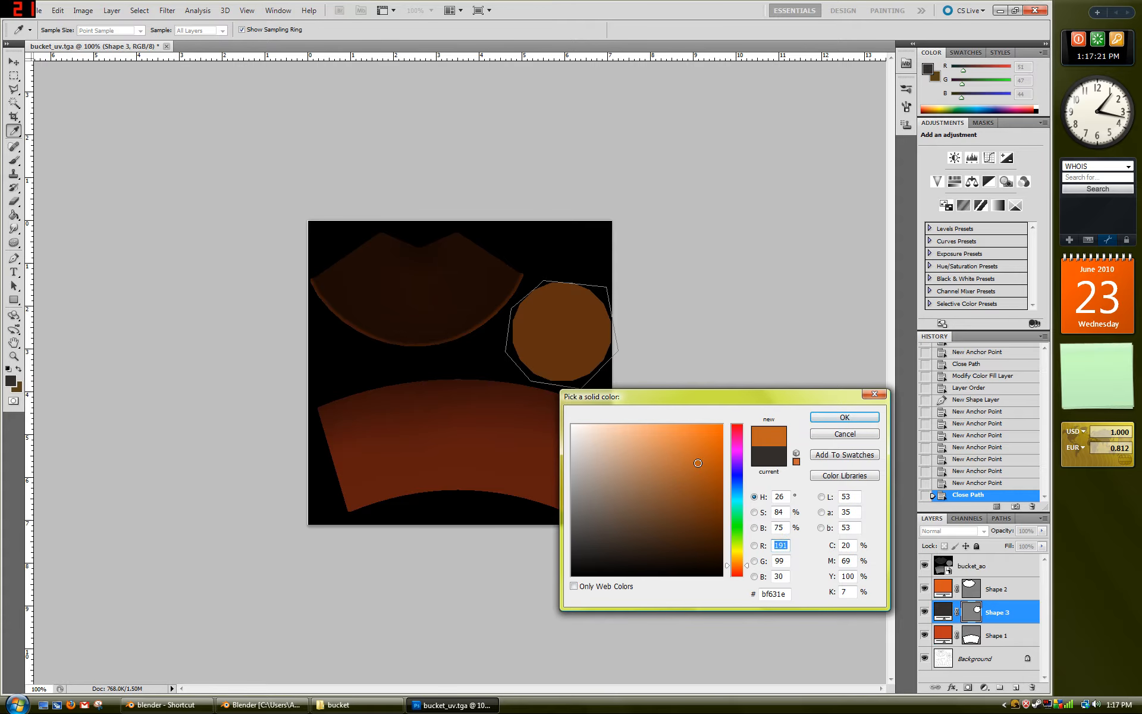
pyautogui.click(697, 474)
pyautogui.click(740, 570)
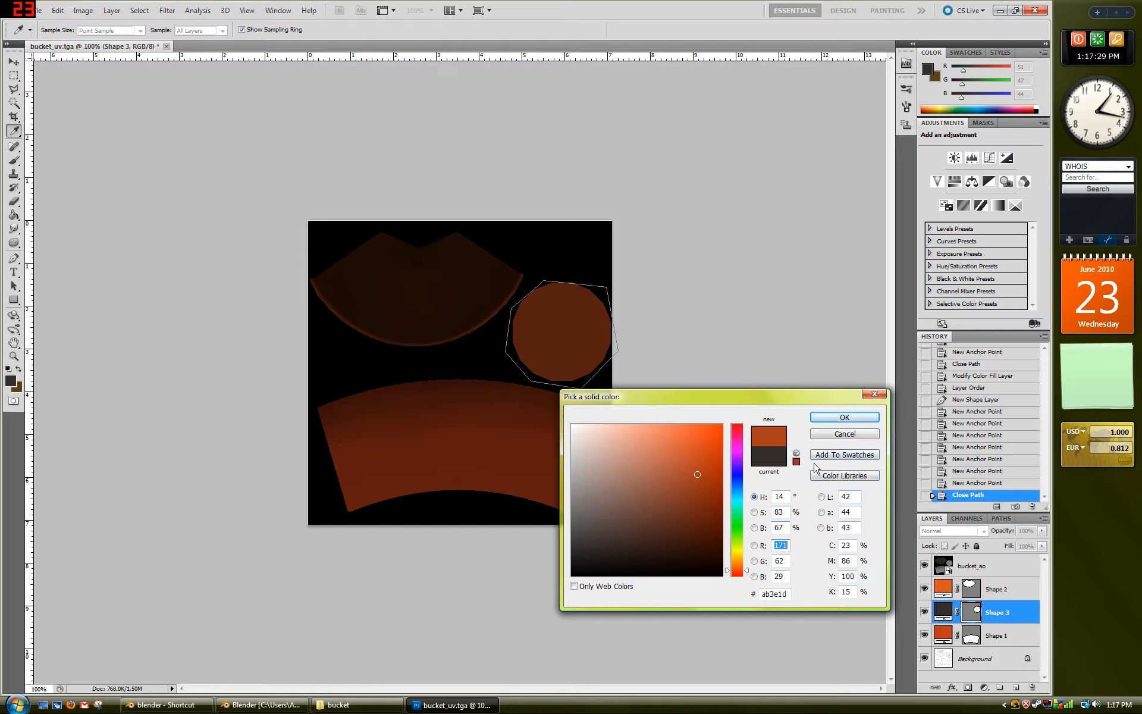
pyautogui.click(696, 466)
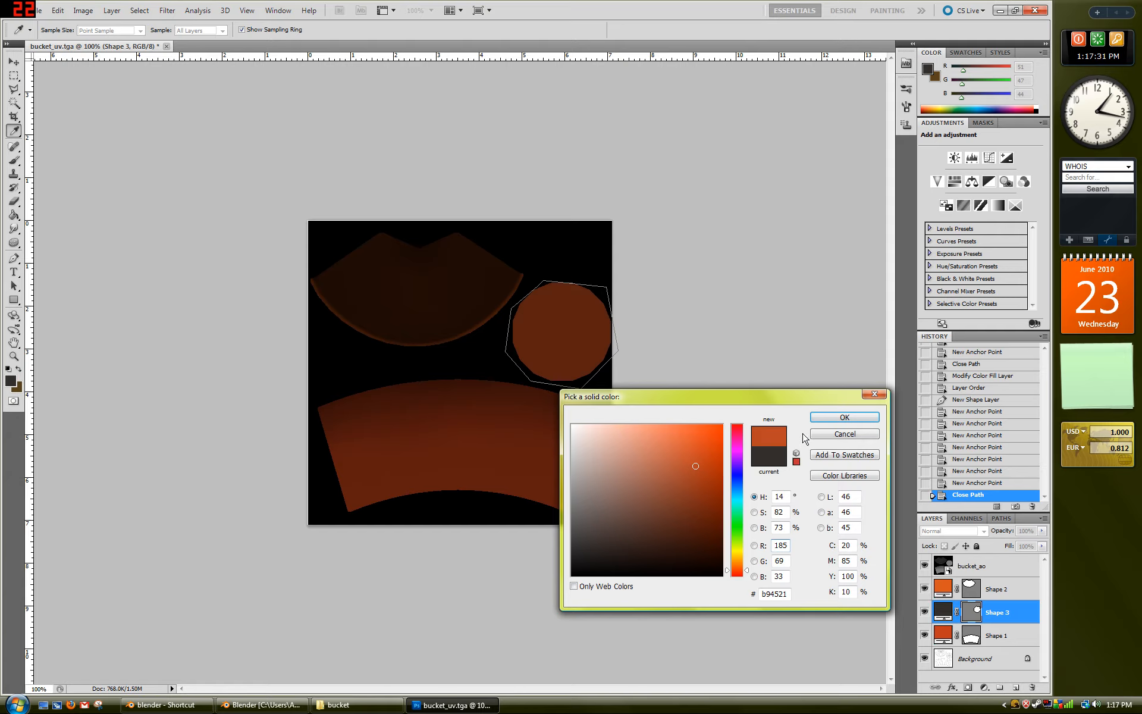
pyautogui.click(828, 417)
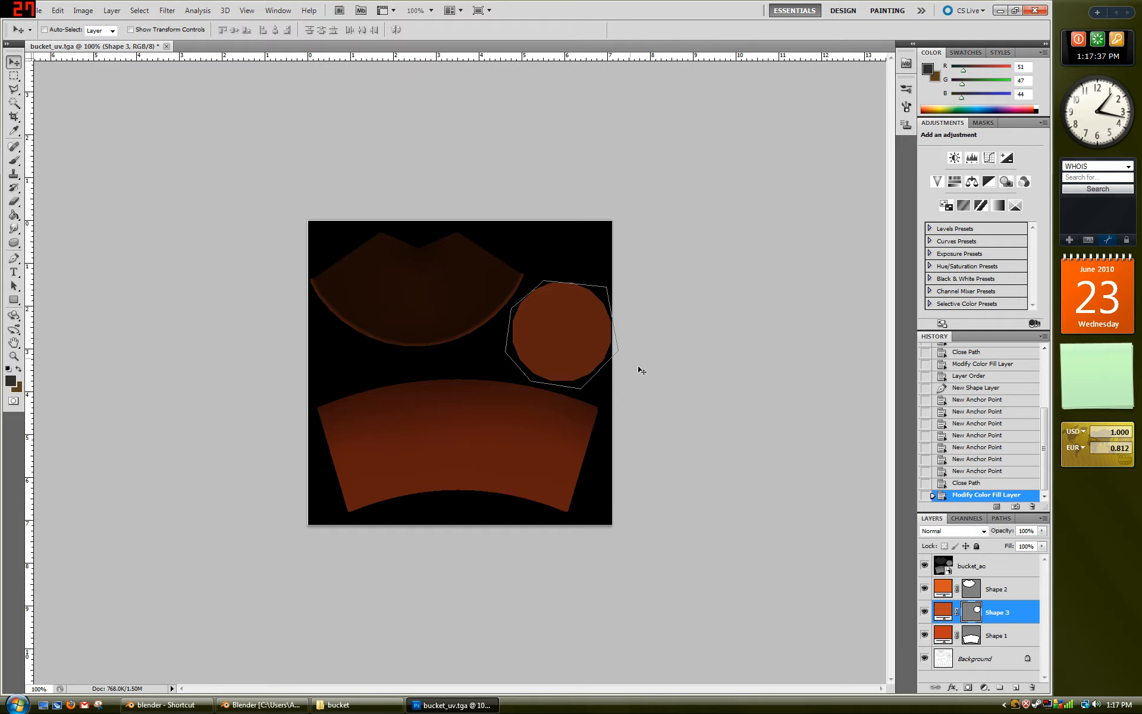
# Draw a dark grey curved band with the Pen tool along the upper edge of the bucket's side, directly above Shape 1.
pyautogui.click(1005, 635)
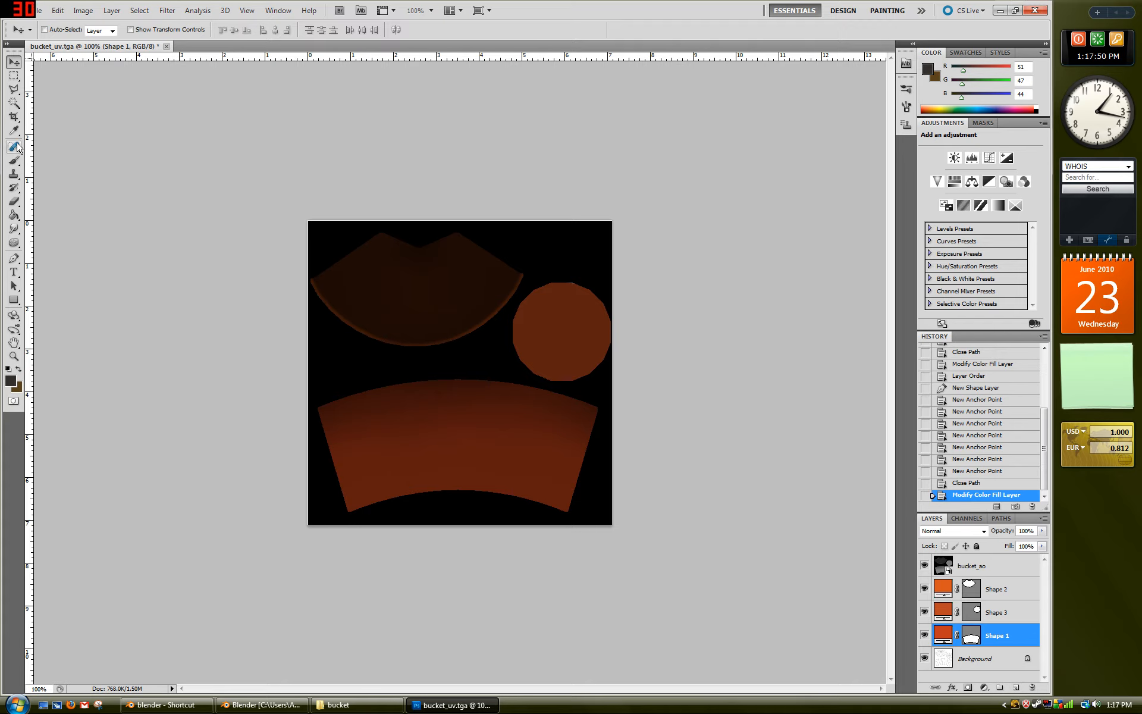
pyautogui.click(16, 261)
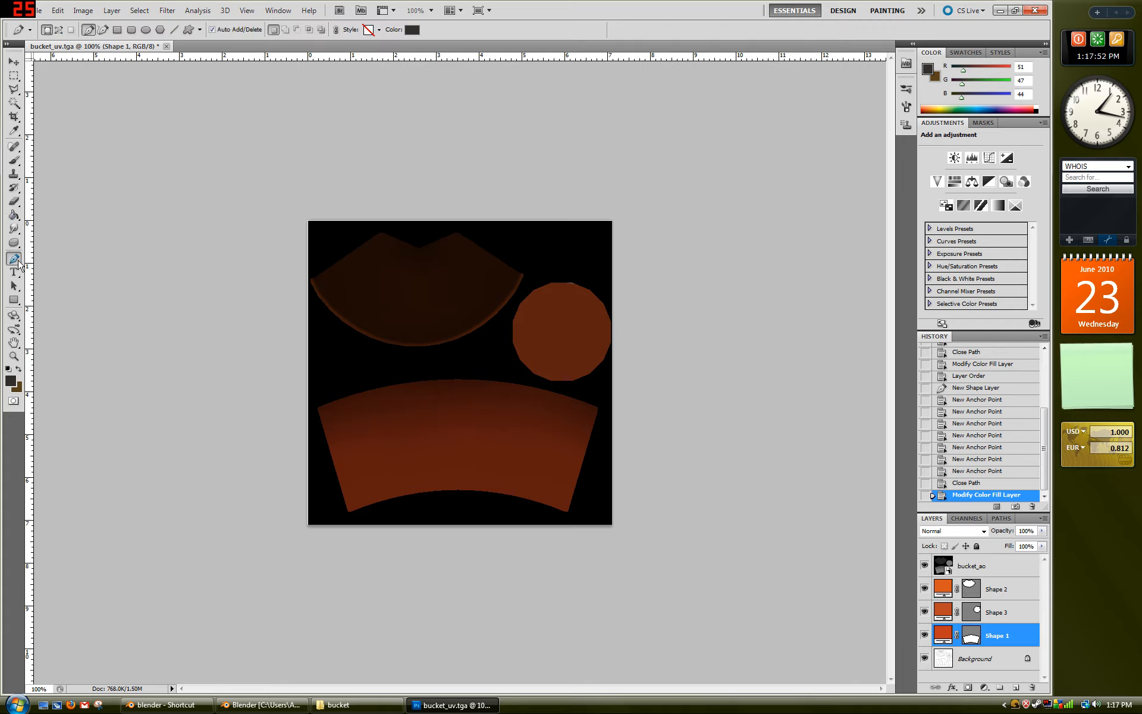
pyautogui.click(316, 422)
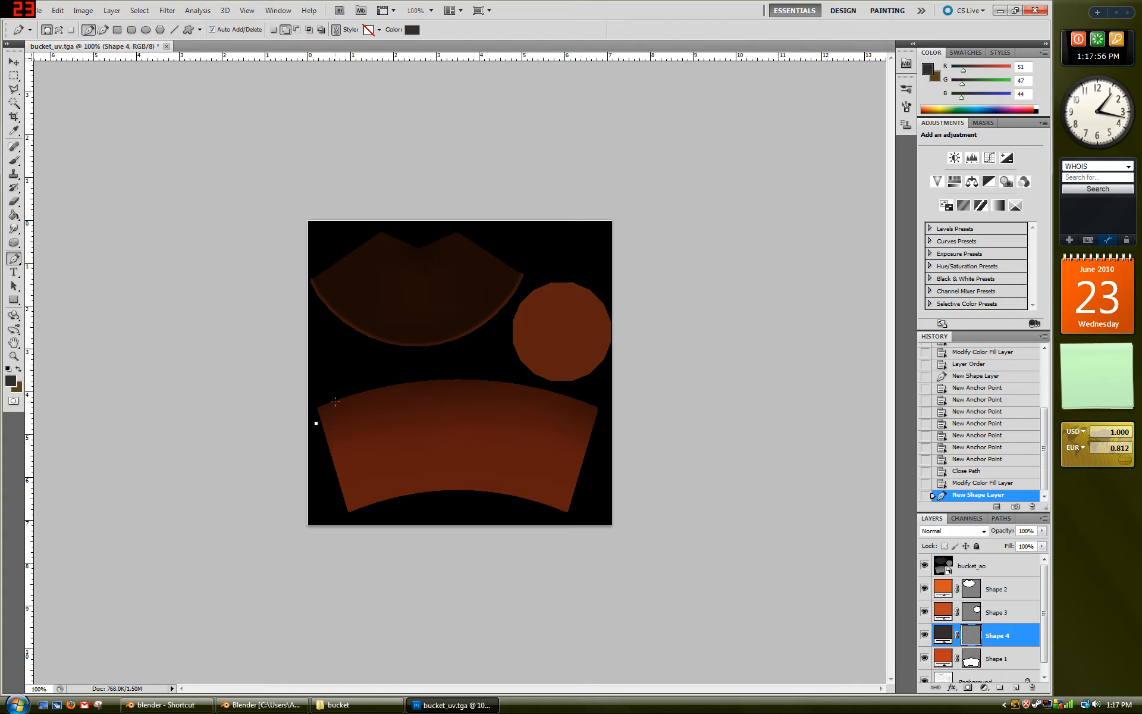
pyautogui.click(367, 407)
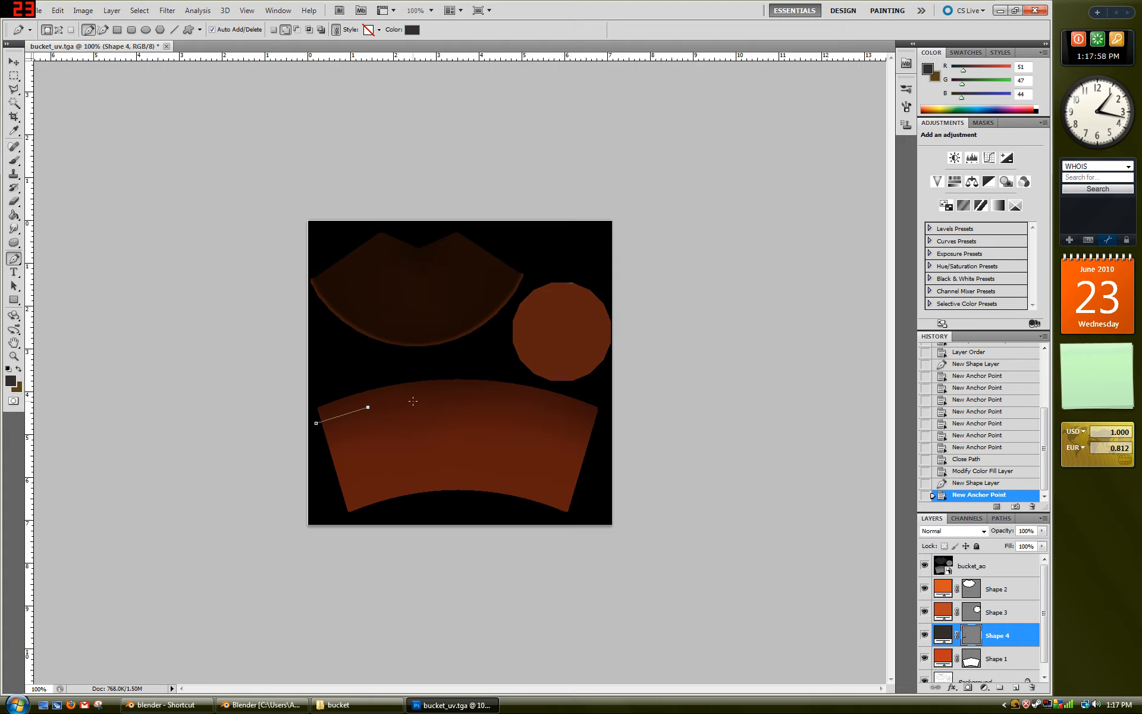
pyautogui.click(416, 399)
pyautogui.click(453, 398)
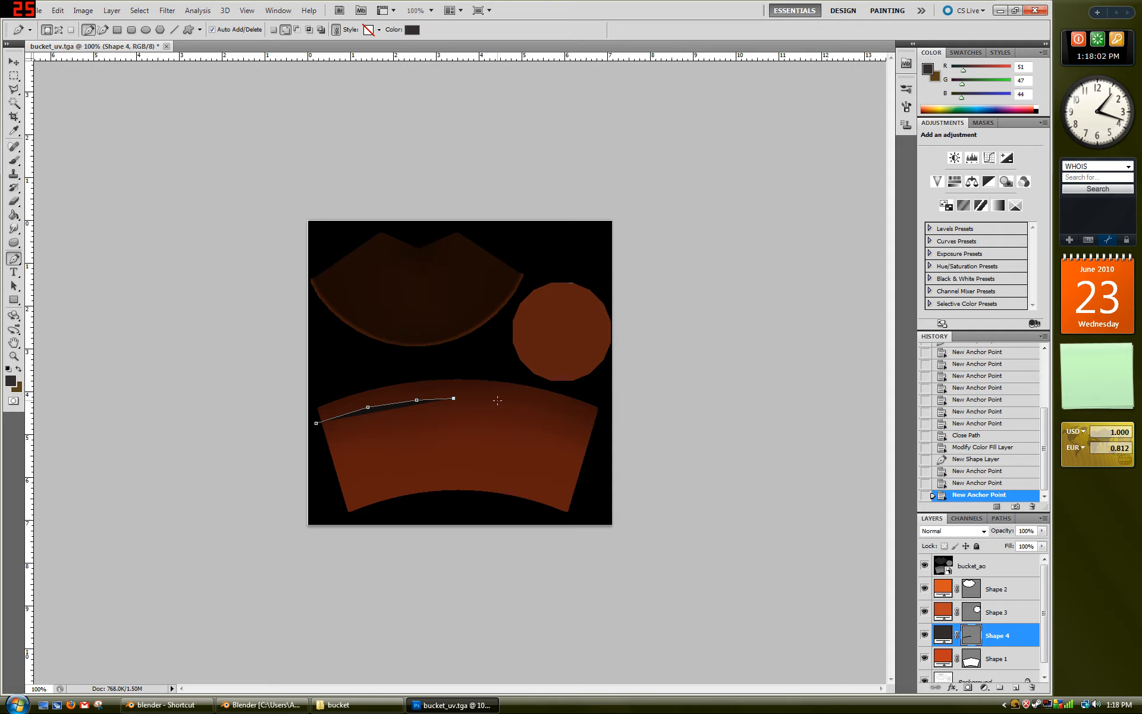
pyautogui.click(498, 400)
pyautogui.click(529, 404)
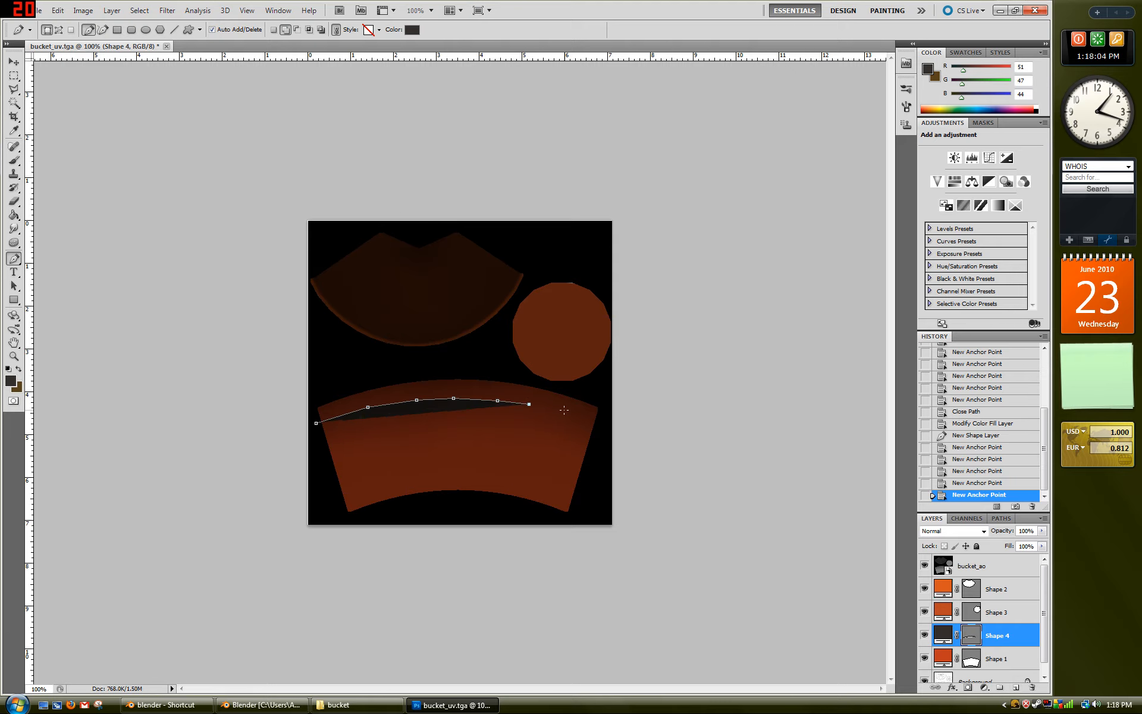
pyautogui.click(564, 410)
pyautogui.click(596, 420)
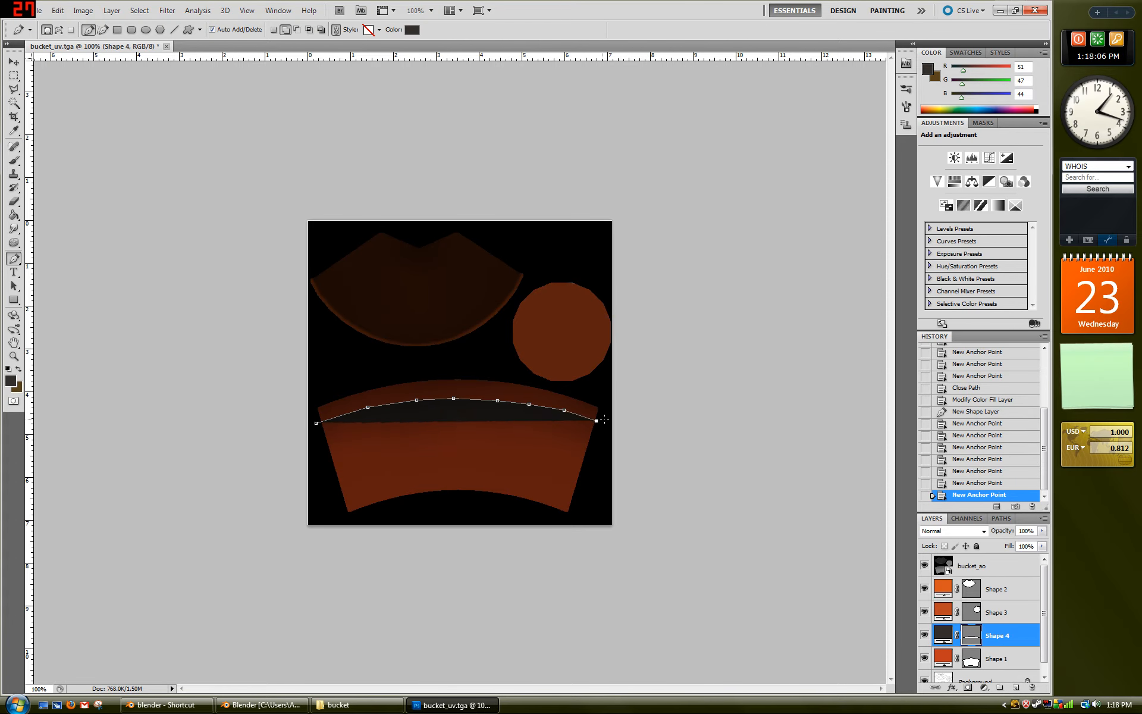
pyautogui.click(606, 407)
pyautogui.click(515, 380)
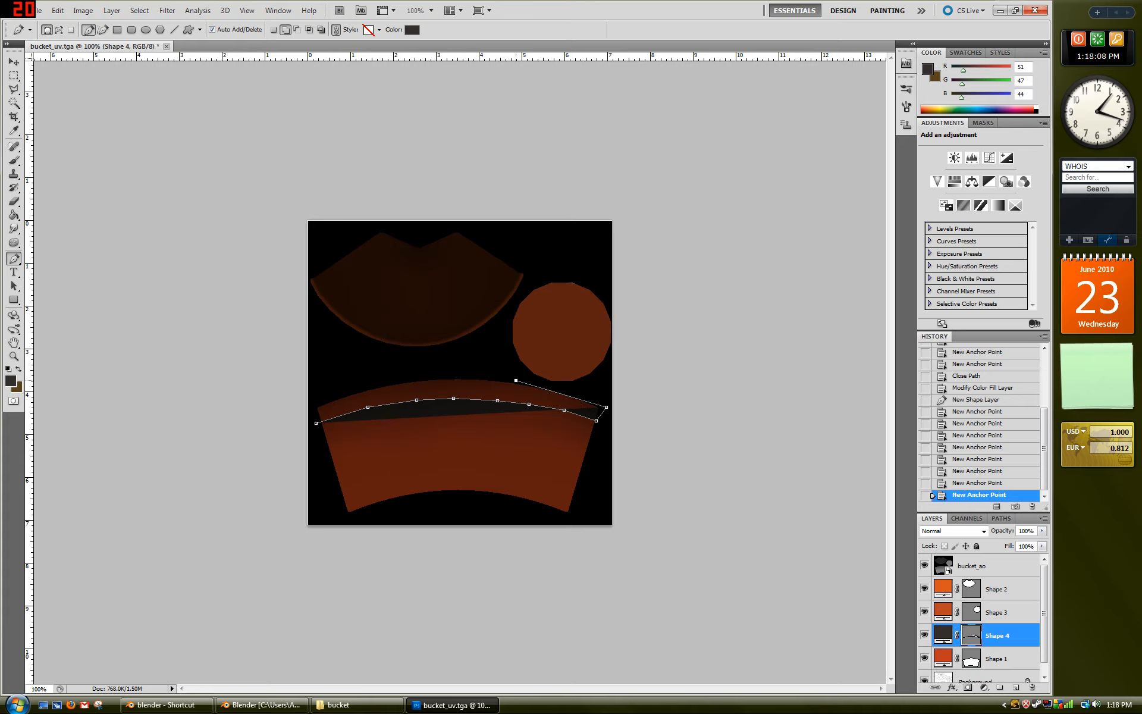
pyautogui.click(423, 374)
pyautogui.click(320, 401)
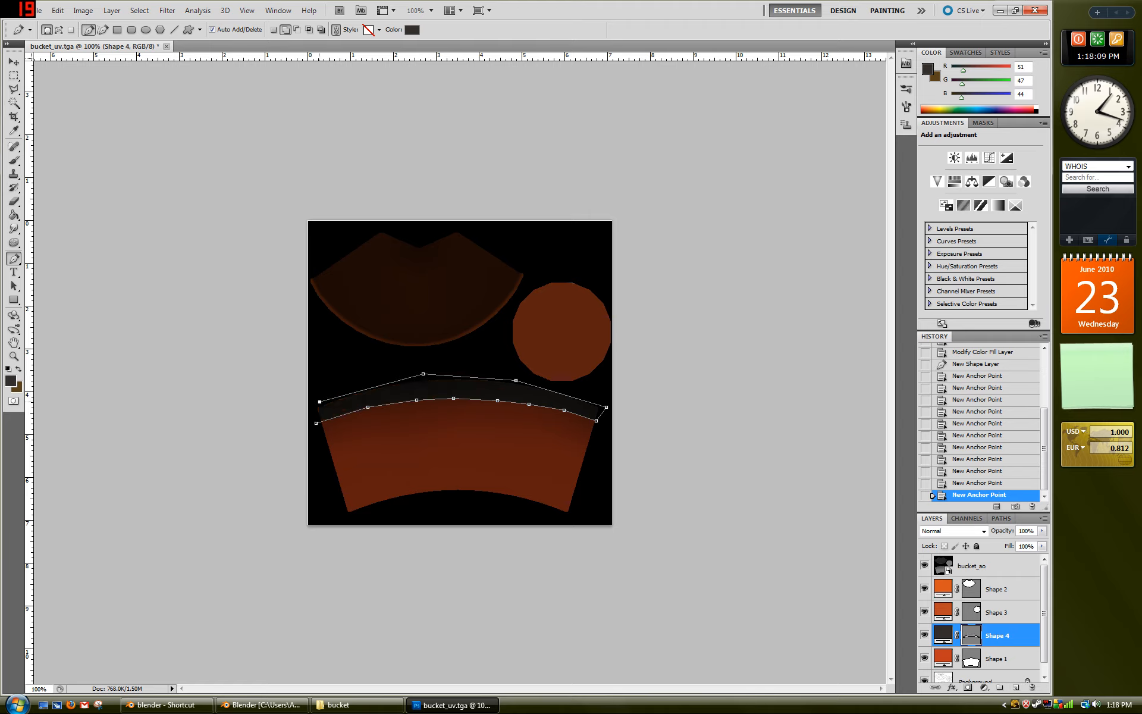
pyautogui.click(312, 404)
pyautogui.click(316, 426)
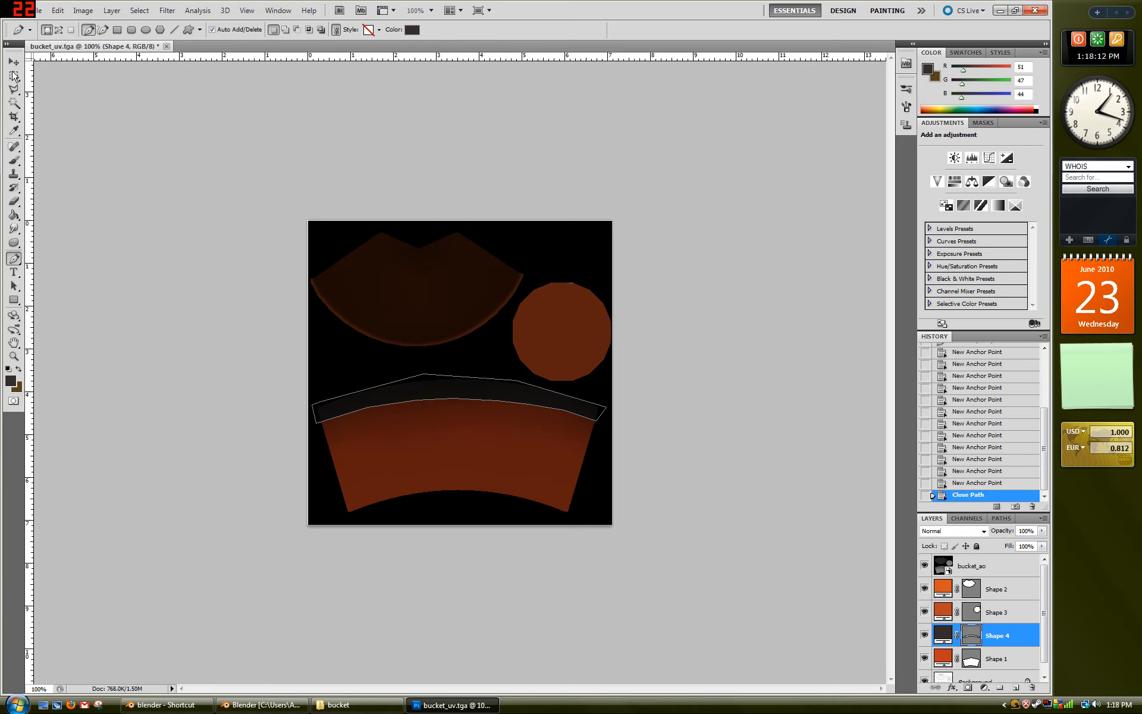
pyautogui.click(14, 62)
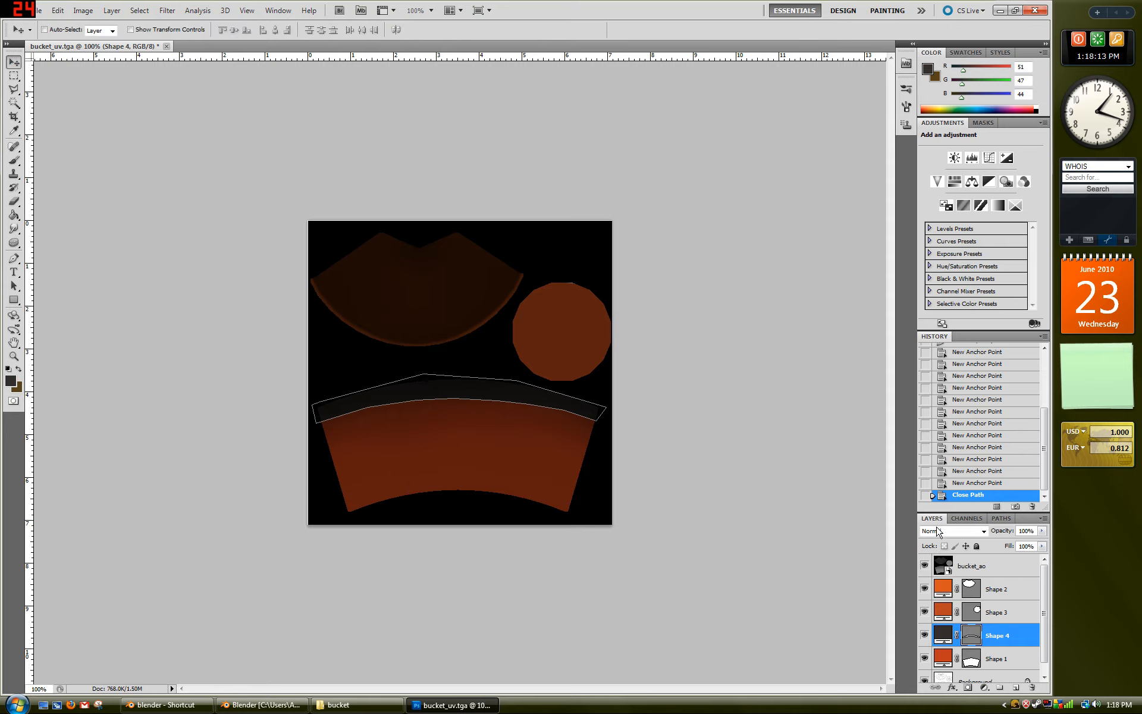
pyautogui.click(1010, 592)
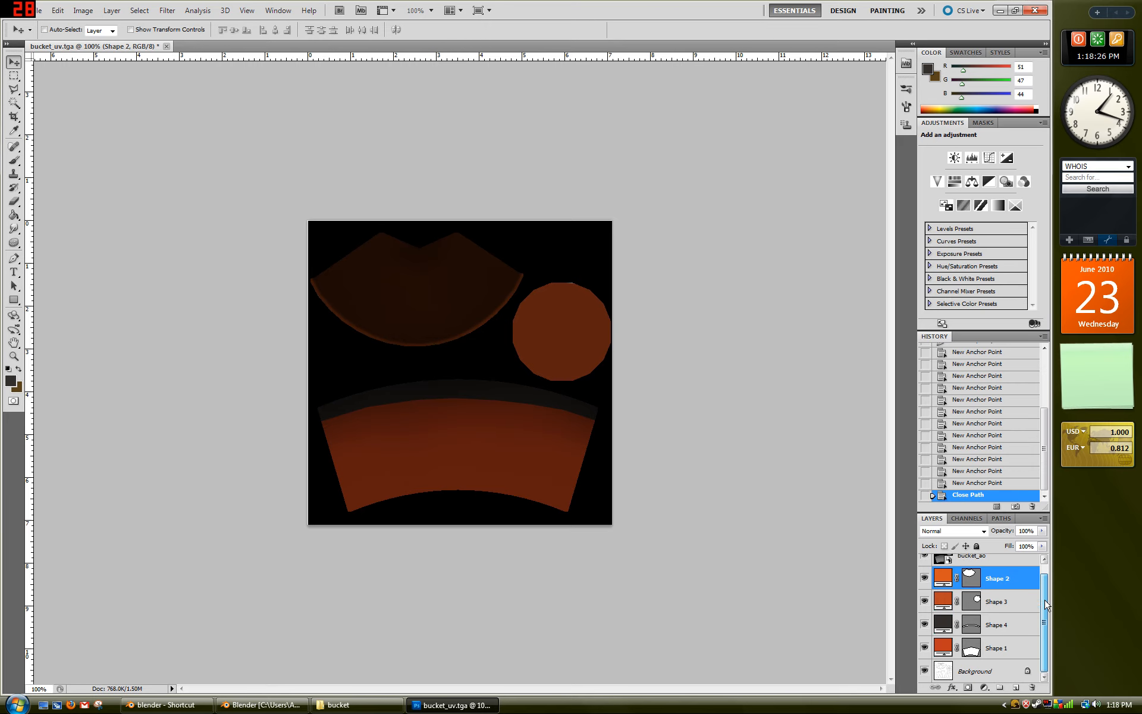
# Duplicate the Red channel as a new channel named Alpha and display only that channel on the canvas.
pyautogui.click(977, 522)
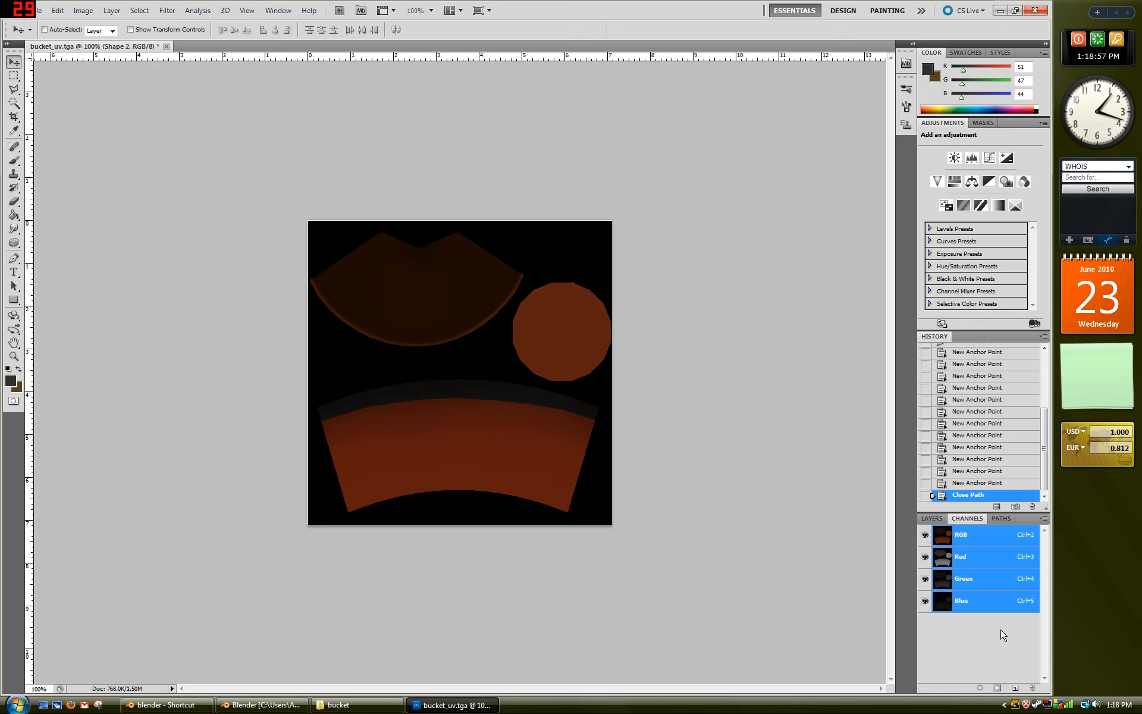
pyautogui.click(976, 601)
pyautogui.click(926, 556)
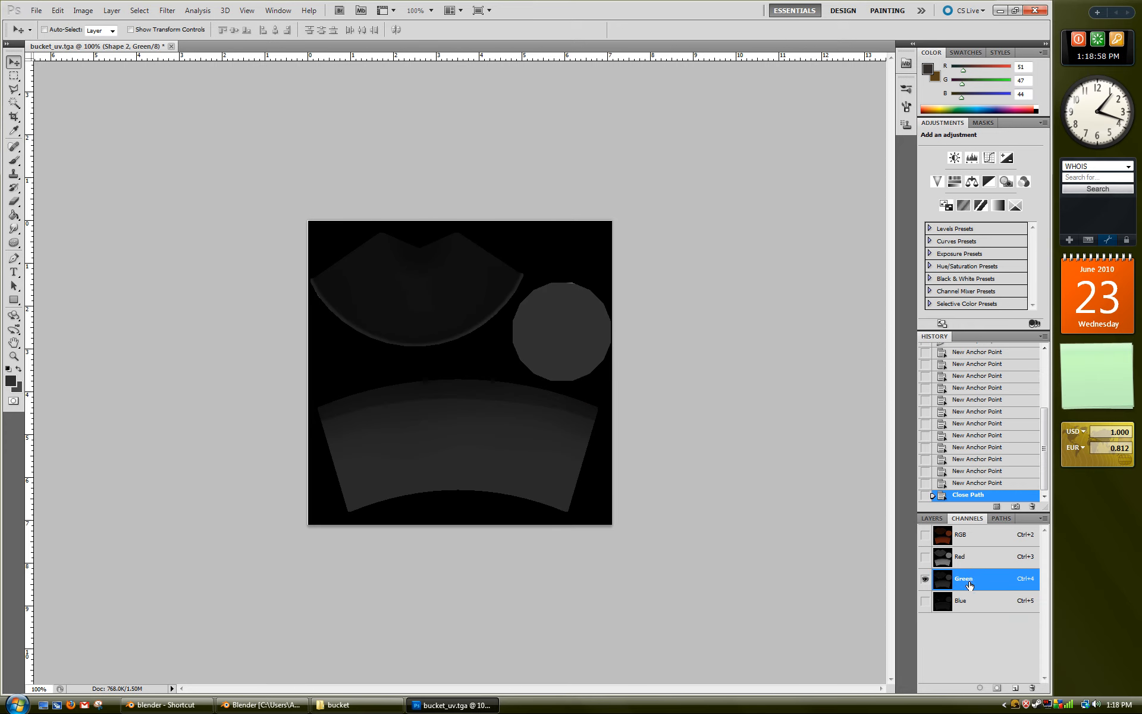
pyautogui.click(974, 565)
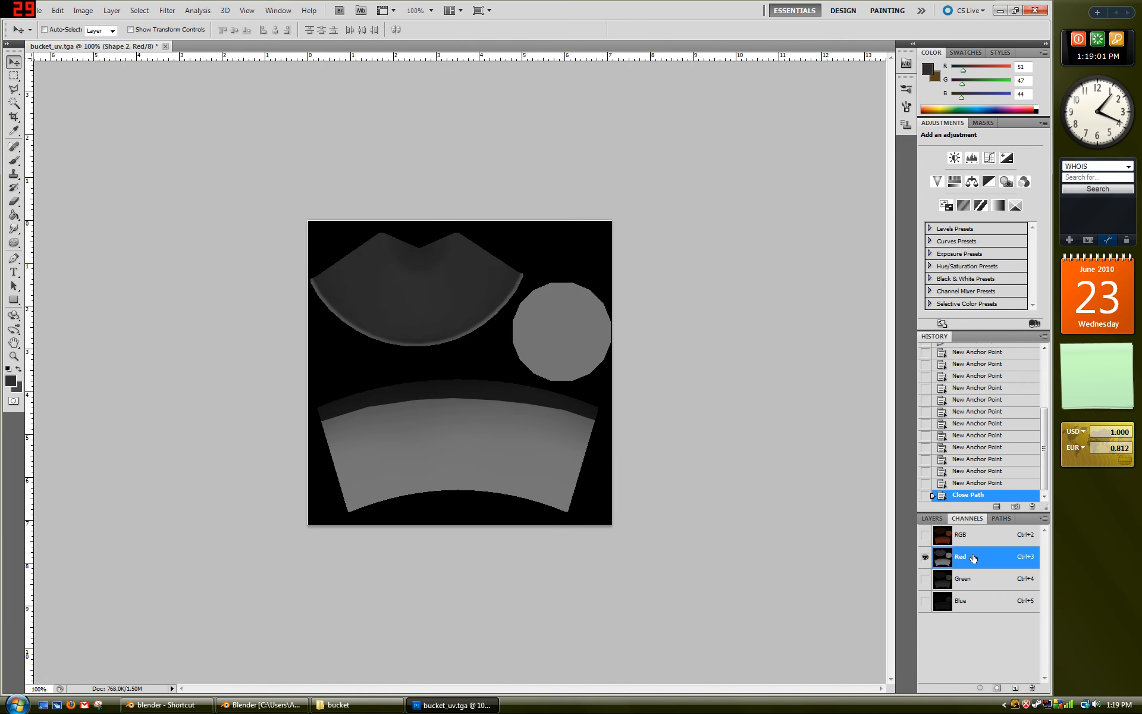
pyautogui.click(973, 575)
pyautogui.click(978, 562)
pyautogui.rightClick(992, 558)
pyautogui.click(970, 564)
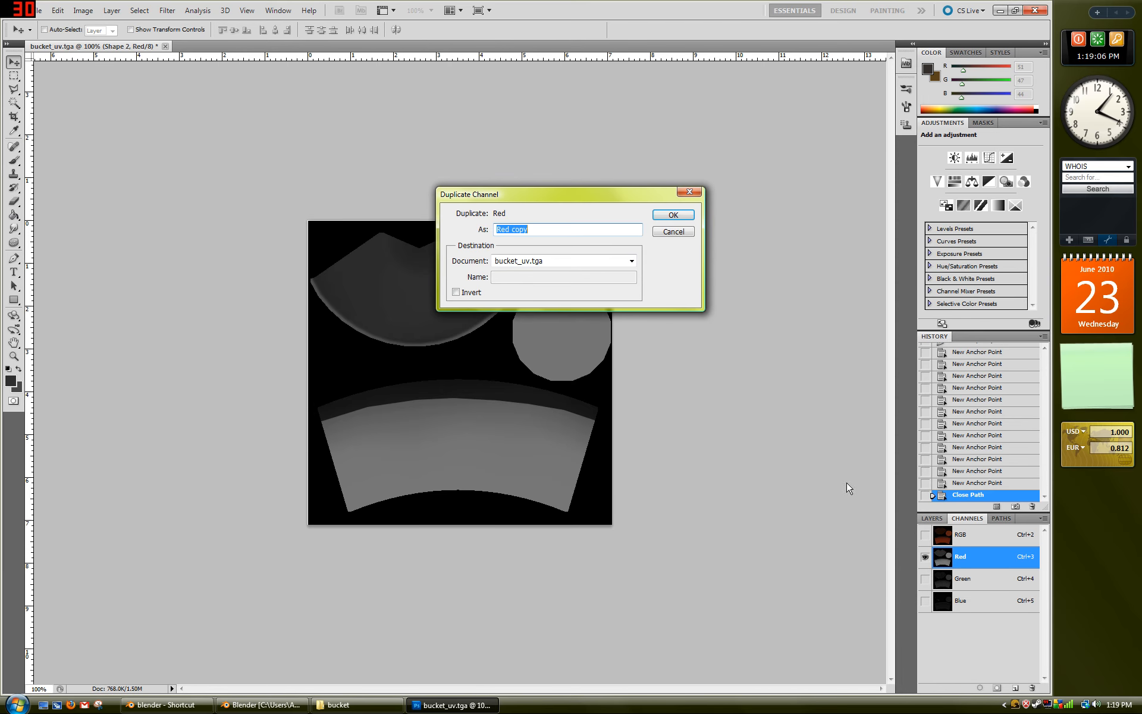
pyautogui.write('aLPHA')
pyautogui.press('Return')
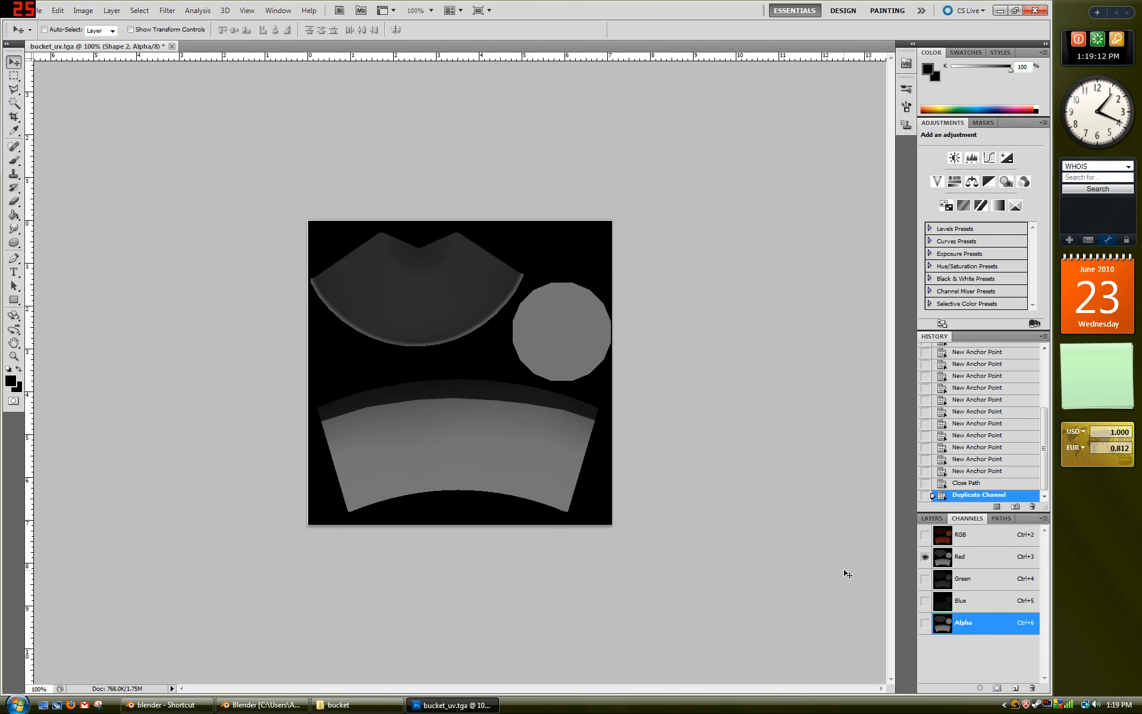
pyautogui.click(925, 622)
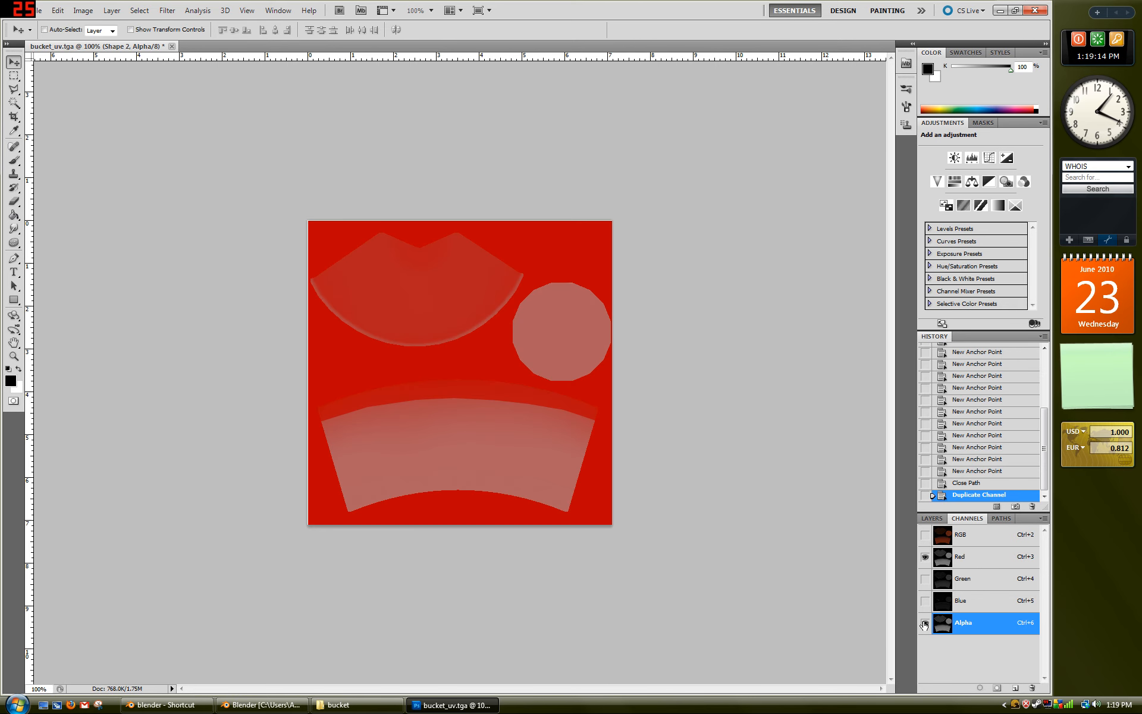
pyautogui.click(925, 556)
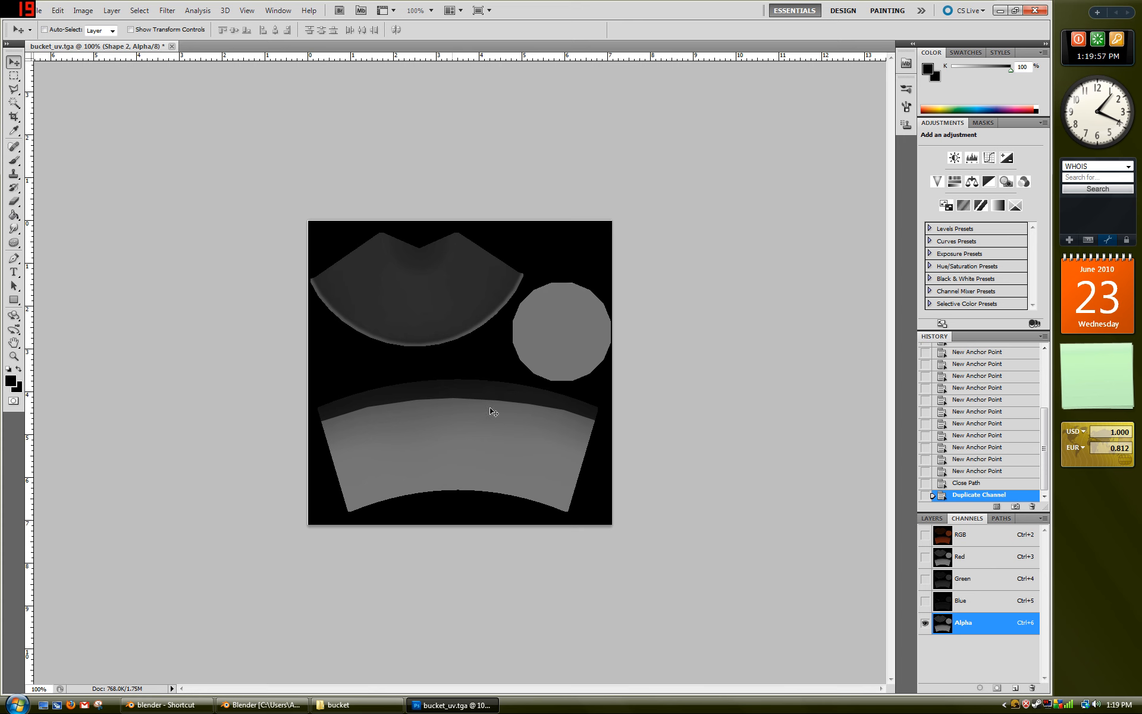
# Try painting the curved band above the bucket's side black in the Alpha channel with the Brush tool, and undo the painting.
pyautogui.click(14, 160)
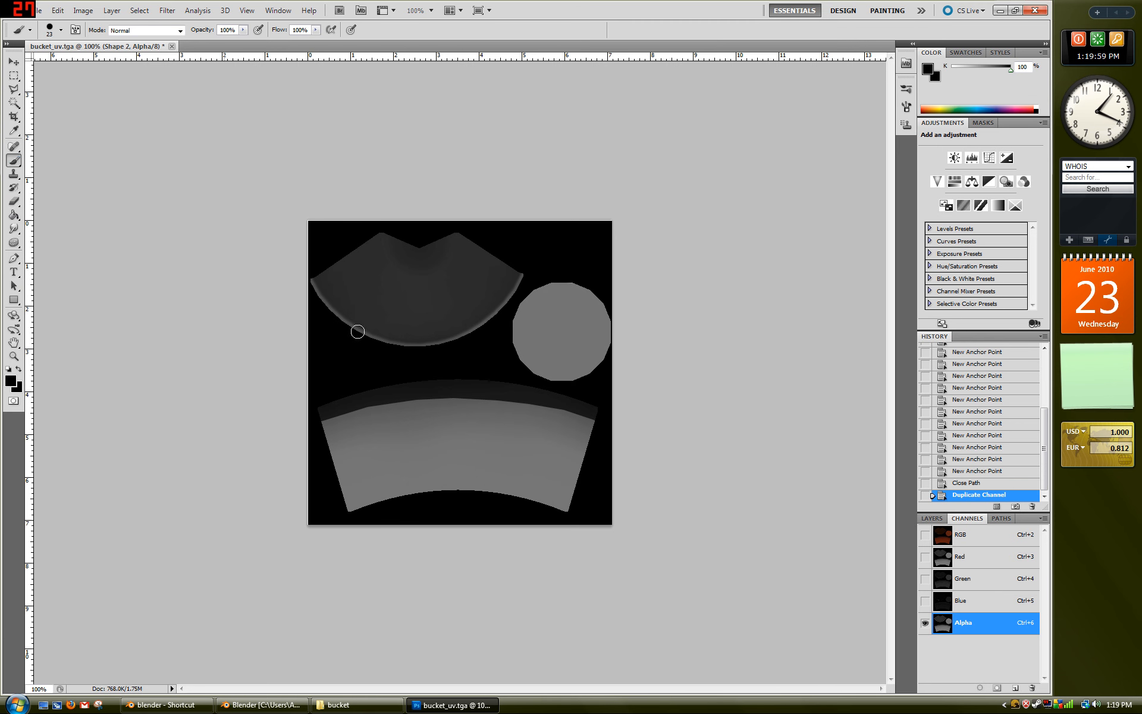
pyautogui.moveTo(417, 390)
pyautogui.mouseDown()
pyautogui.moveTo(590, 407)
pyautogui.moveTo(488, 385)
pyautogui.moveTo(322, 412)
pyautogui.moveTo(380, 396)
pyautogui.mouseUp()
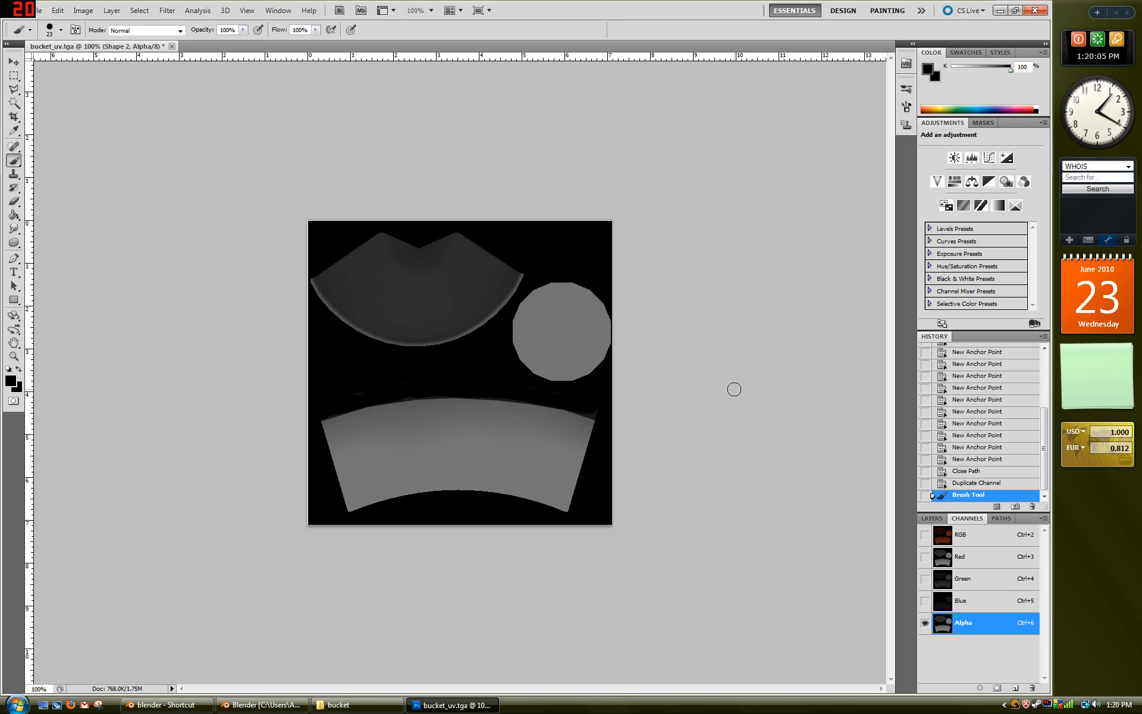
pyautogui.hotkey('ctrl', 'z')
pyautogui.click(13, 62)
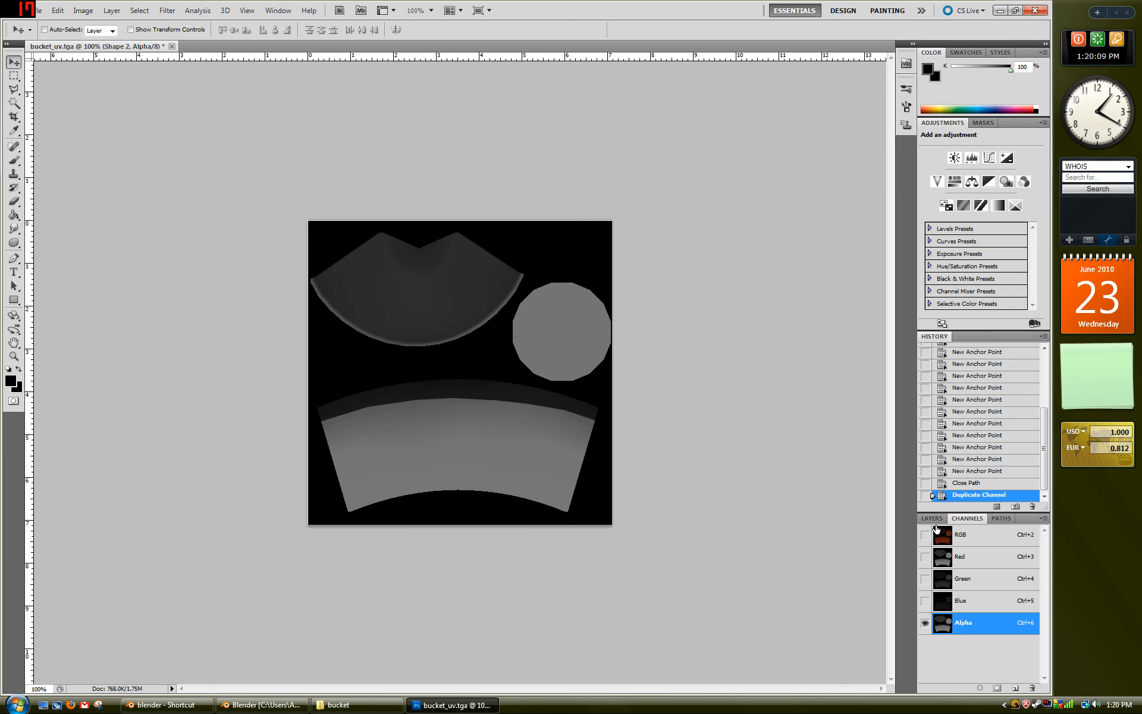
# Reactivate the RGB composite and save a copy in the bucket folder as a 32 bits/pixel Targa file named bucket, including alpha channels.
pyautogui.click(964, 540)
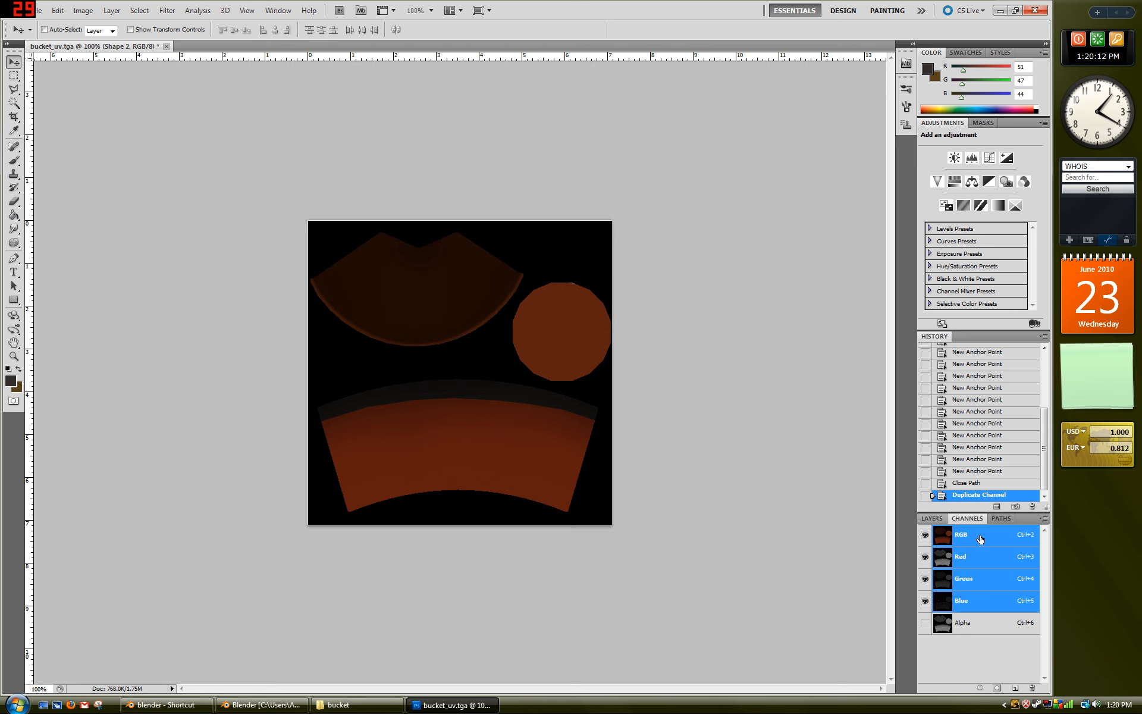
pyautogui.click(931, 520)
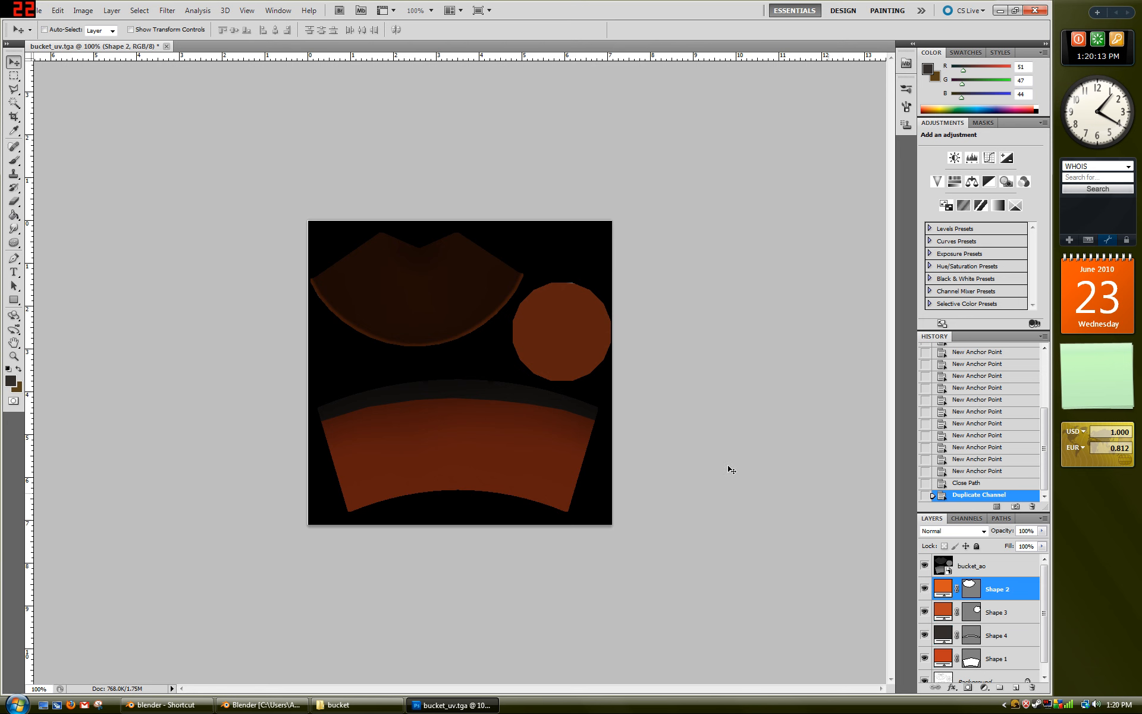
pyautogui.click(36, 10)
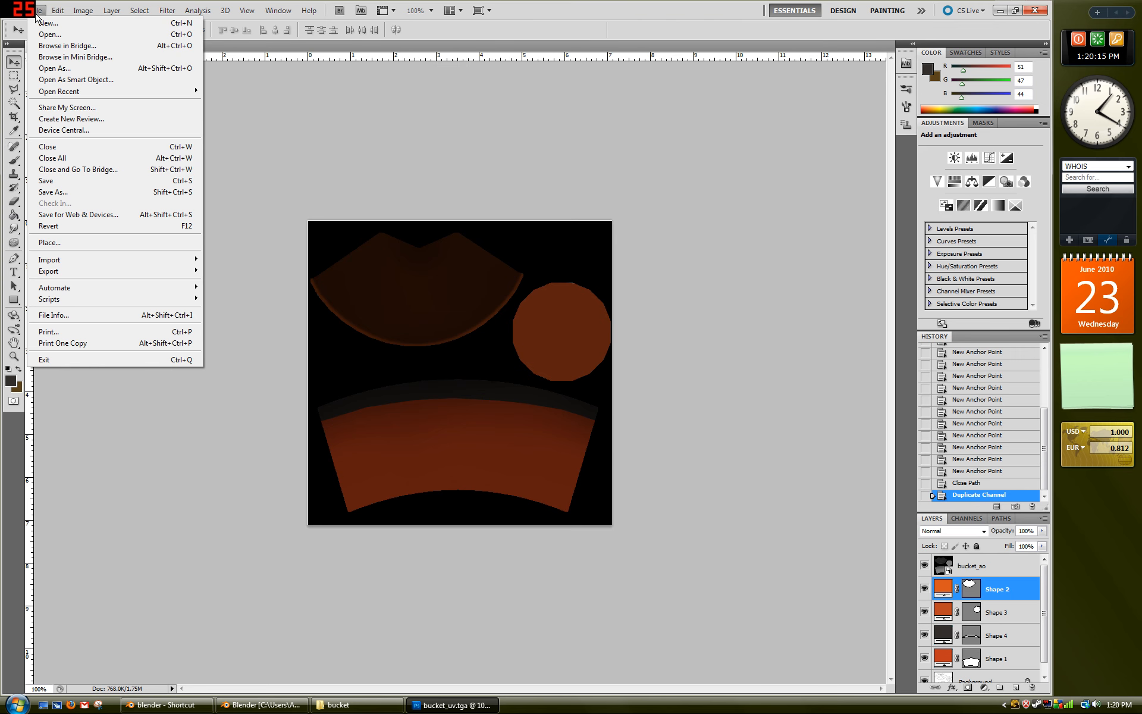
pyautogui.click(79, 192)
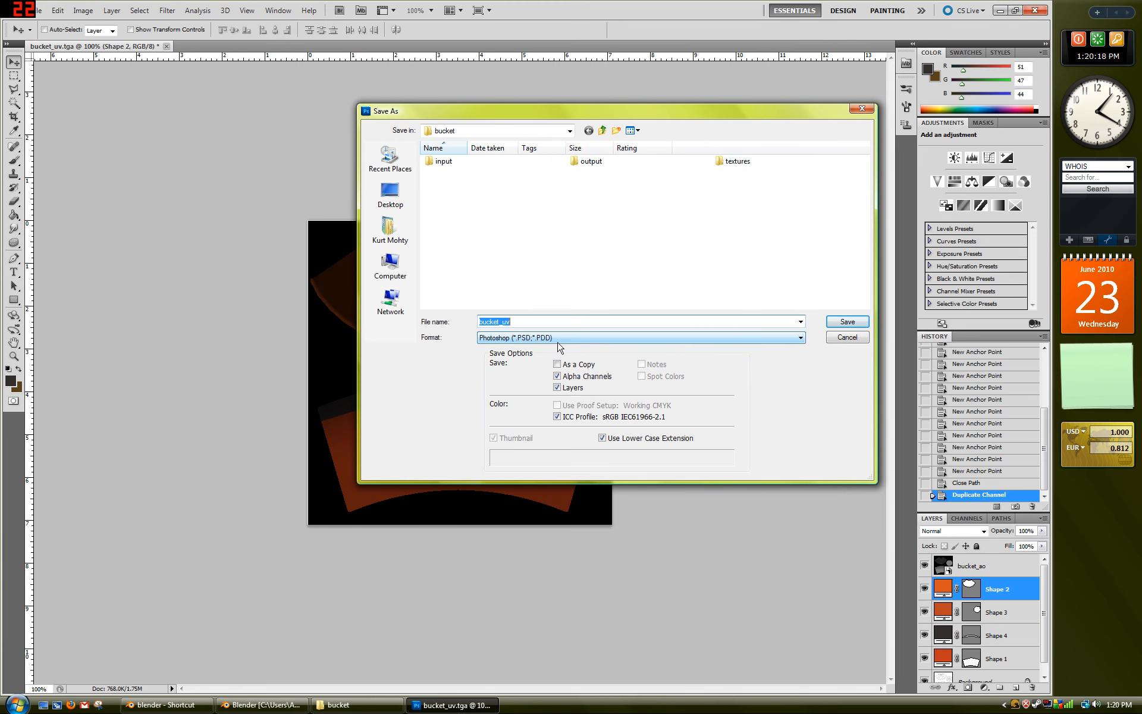
pyautogui.click(559, 338)
pyautogui.click(568, 486)
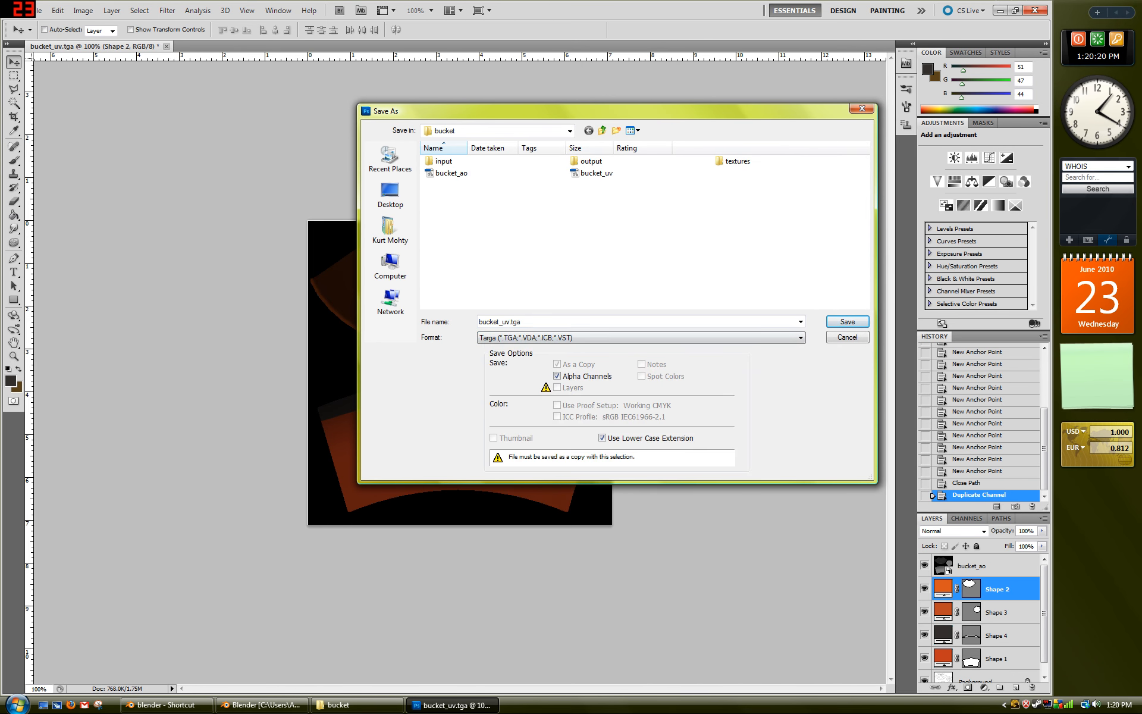
pyautogui.moveTo(530, 322); pyautogui.dragTo(440, 318)
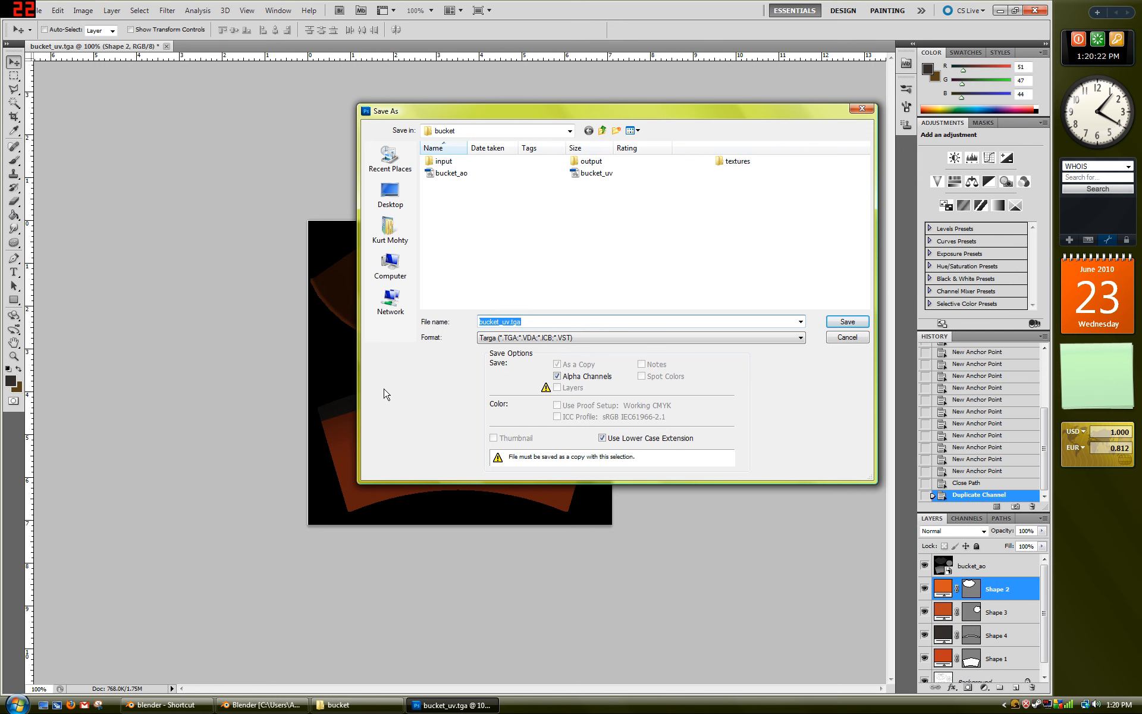
pyautogui.write('bucket')
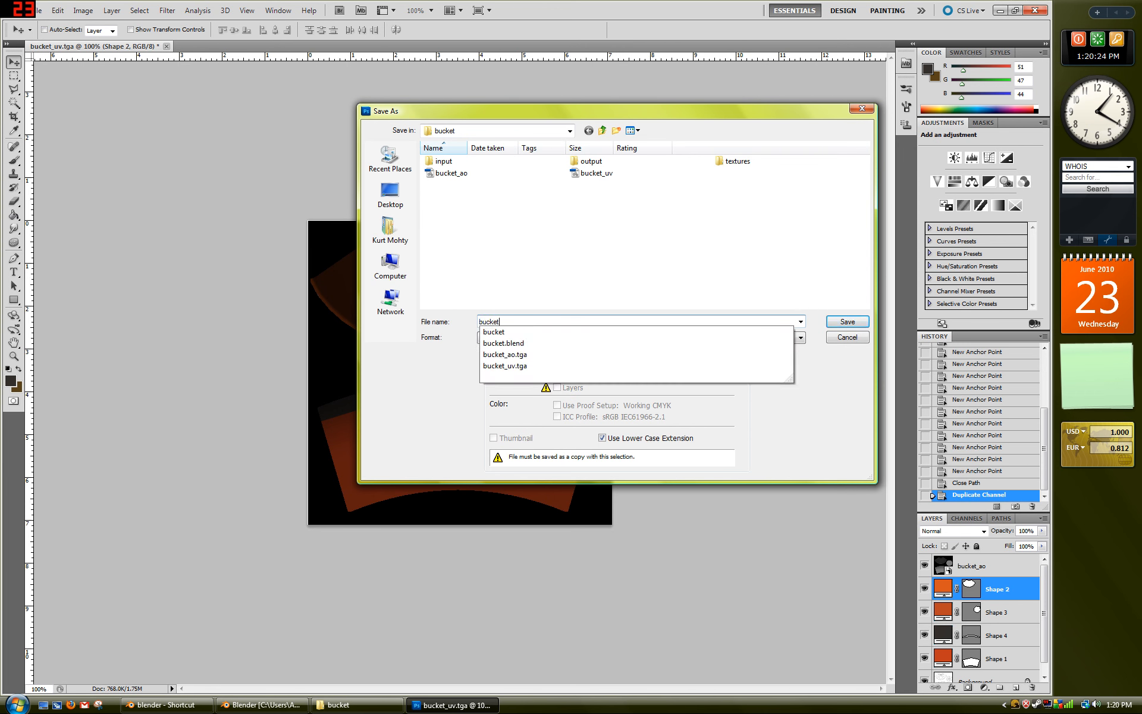
pyautogui.click(847, 322)
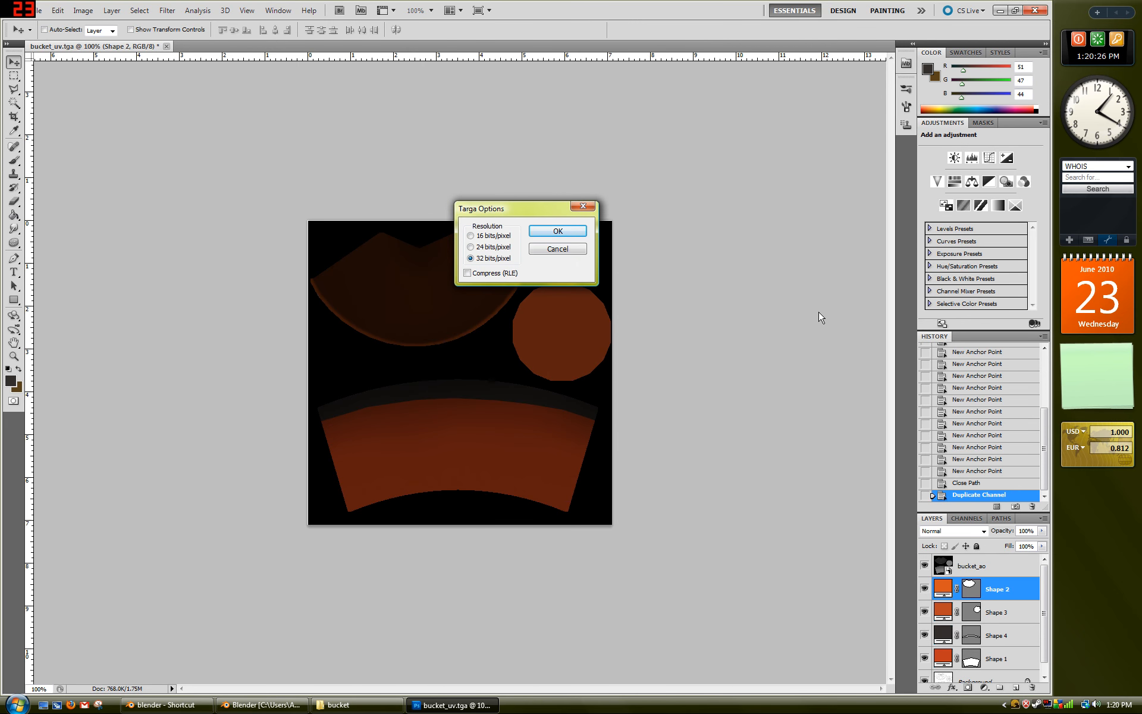
pyautogui.click(574, 233)
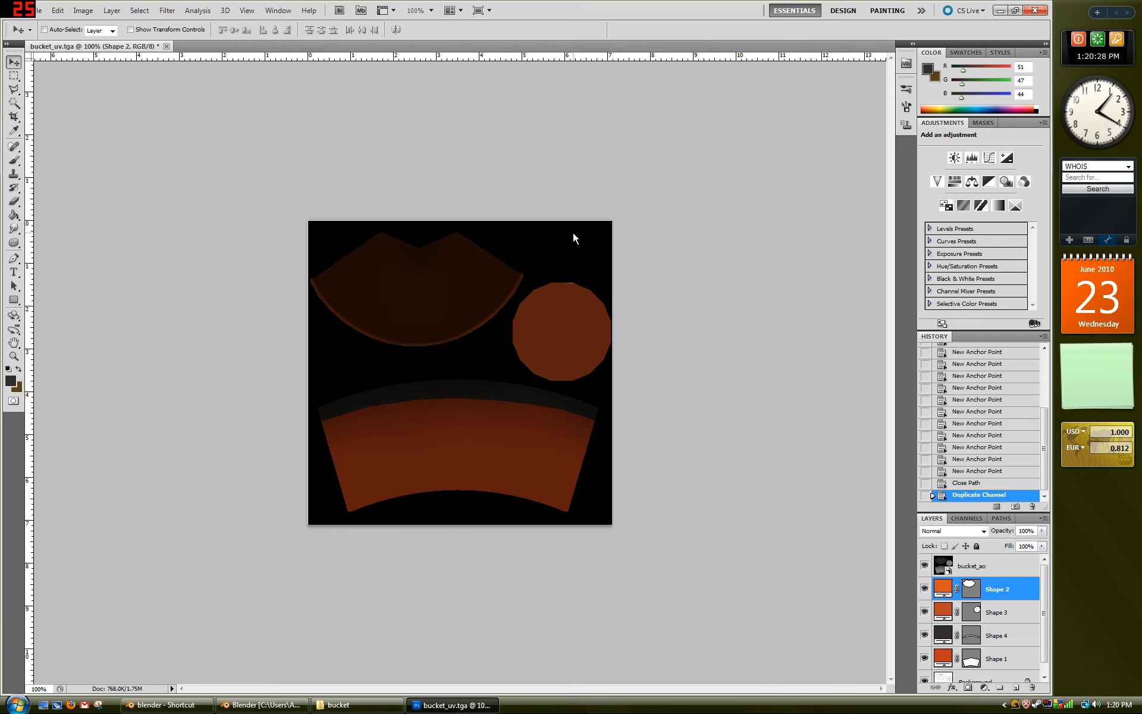